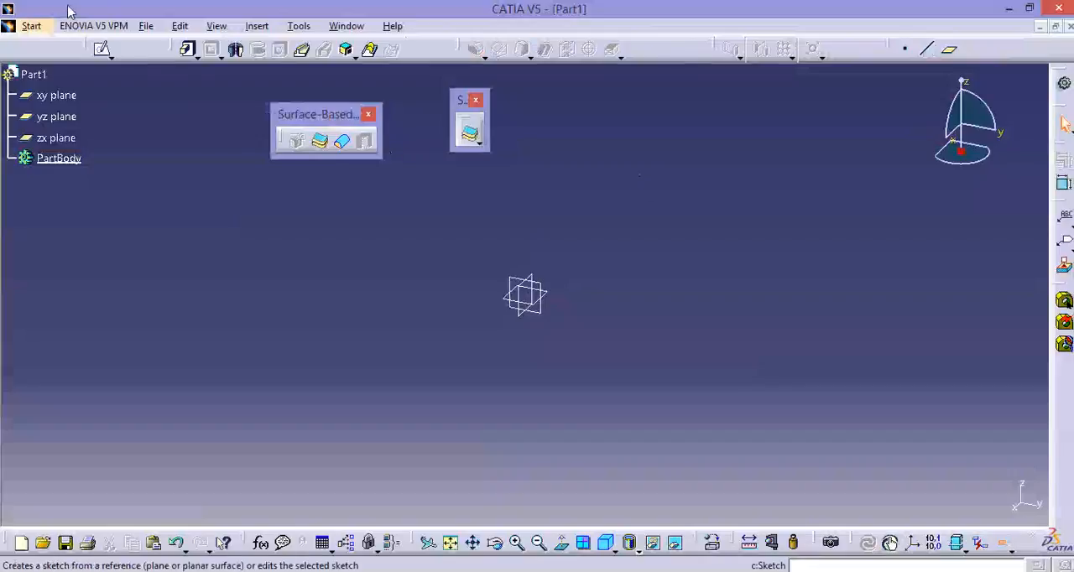
# Create a new part in the Part Design workbench.
pyautogui.click(30, 26)
pyautogui.moveTo(77, 64)
pyautogui.click(304, 72)
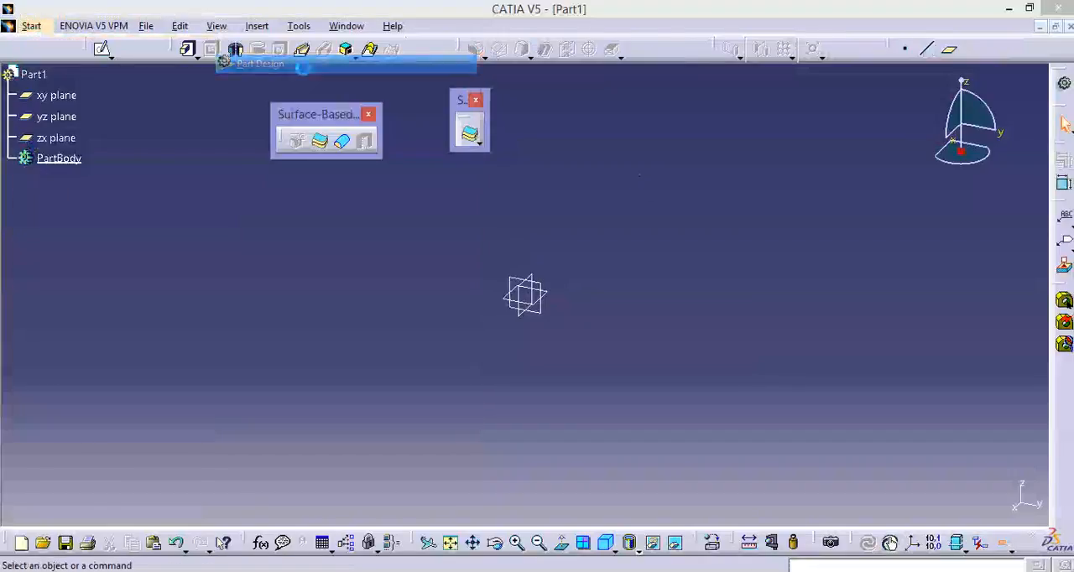
pyautogui.click(952, 504)
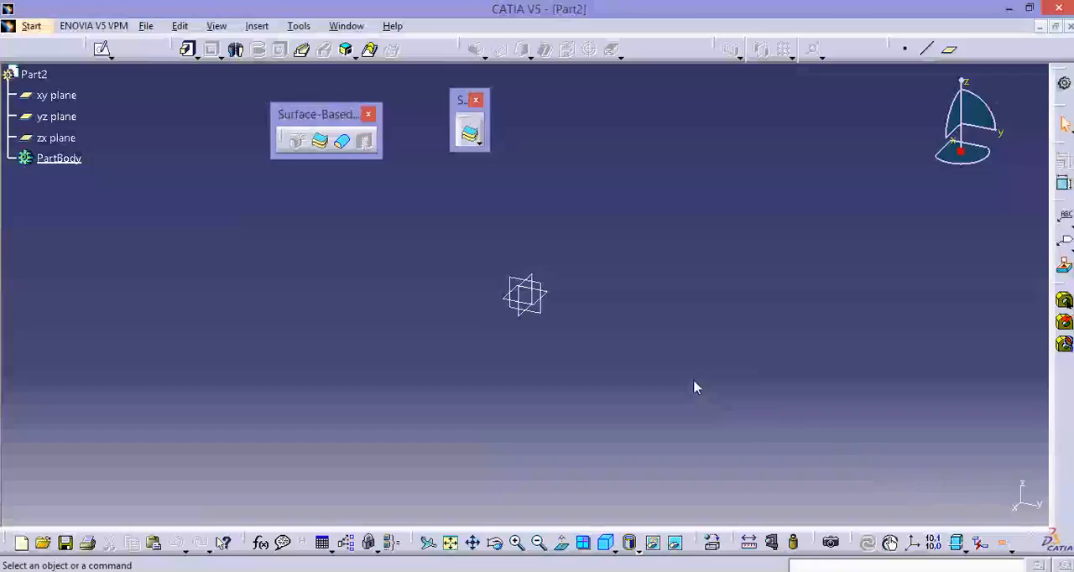
# Start a sketch on the zx plane and draw a circle about 78 mm in diameter centred on the origin.
pyautogui.click(102, 48)
pyautogui.click(537, 301)
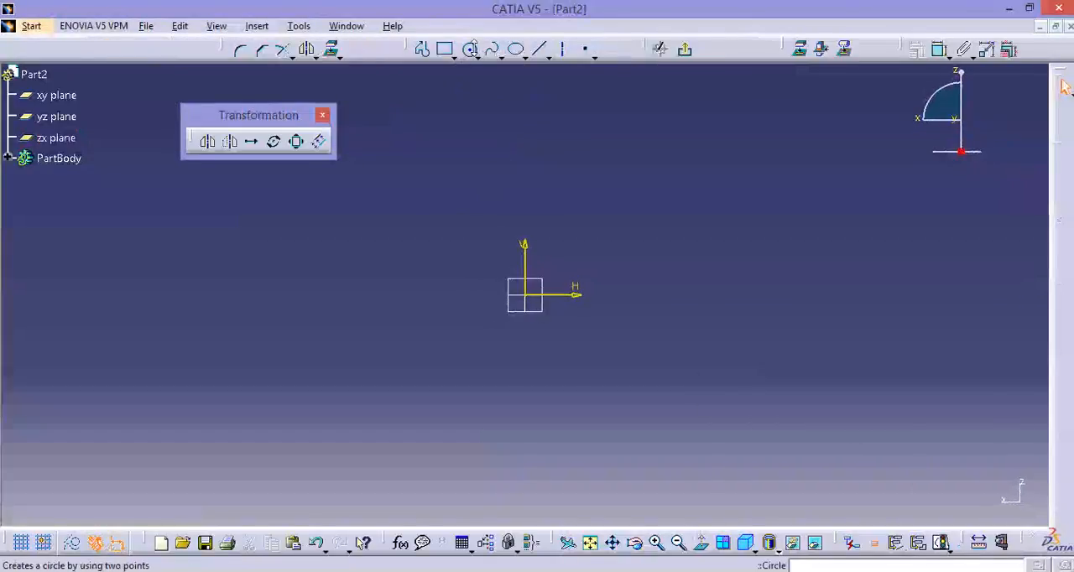
pyautogui.click(478, 56)
pyautogui.click(490, 72)
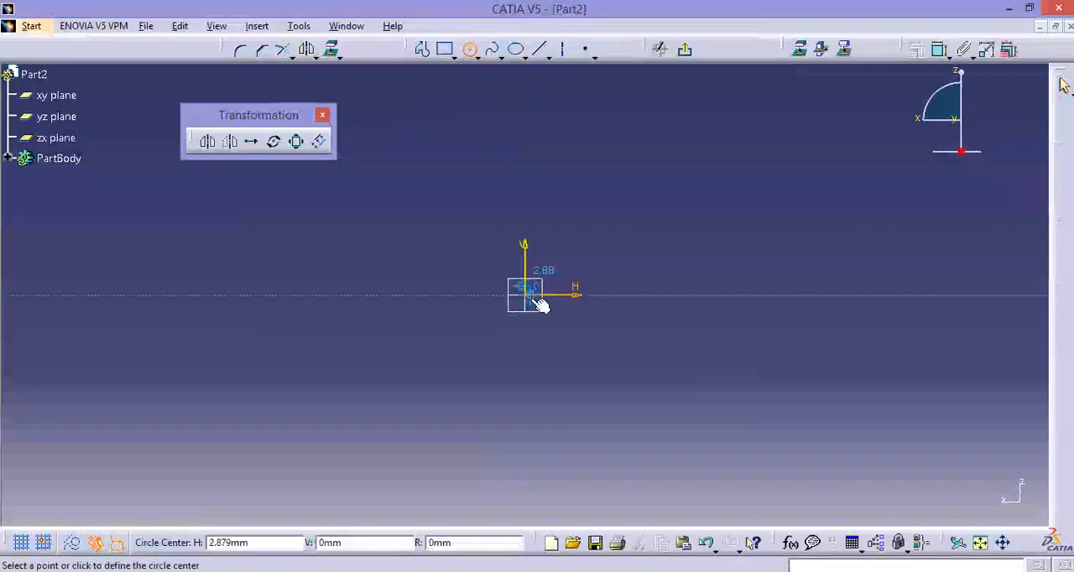
pyautogui.click(526, 294)
pyautogui.click(527, 221)
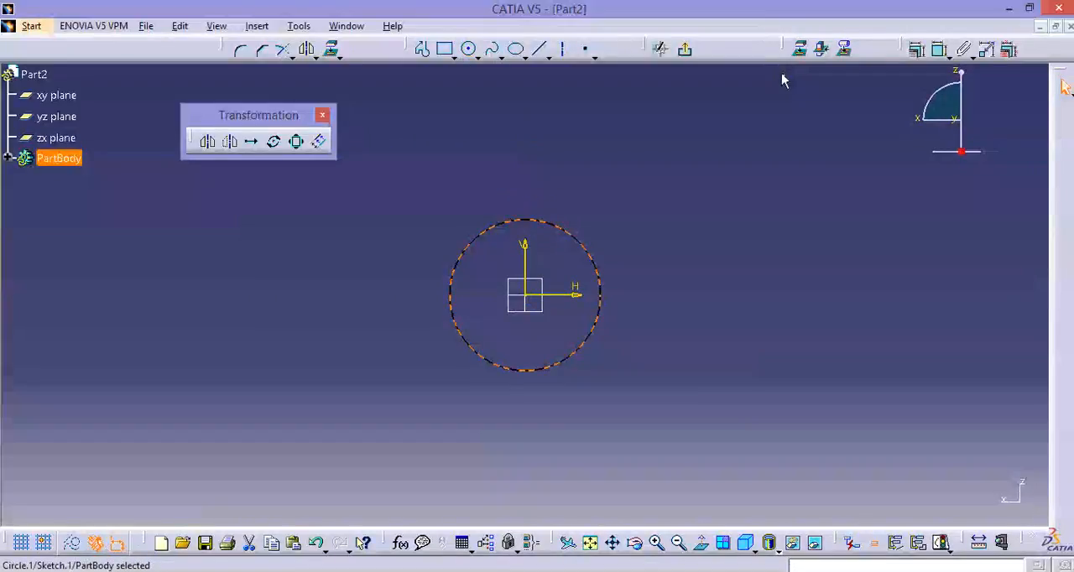
# Dimension the circle's diameter and set it to 24 mm.
pyautogui.click(940, 49)
pyautogui.click(398, 242)
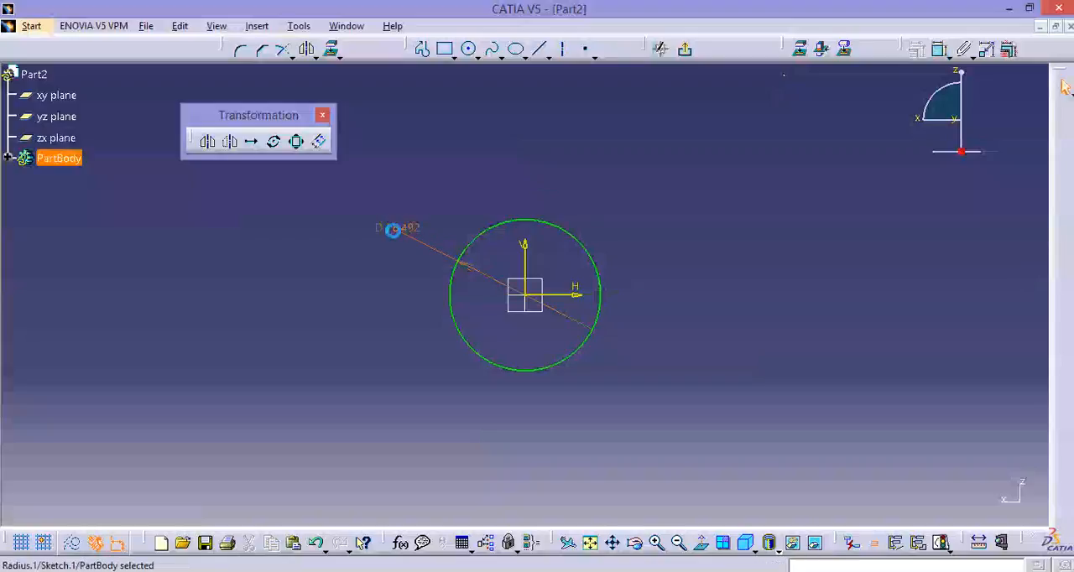
pyautogui.doubleClick(396, 238)
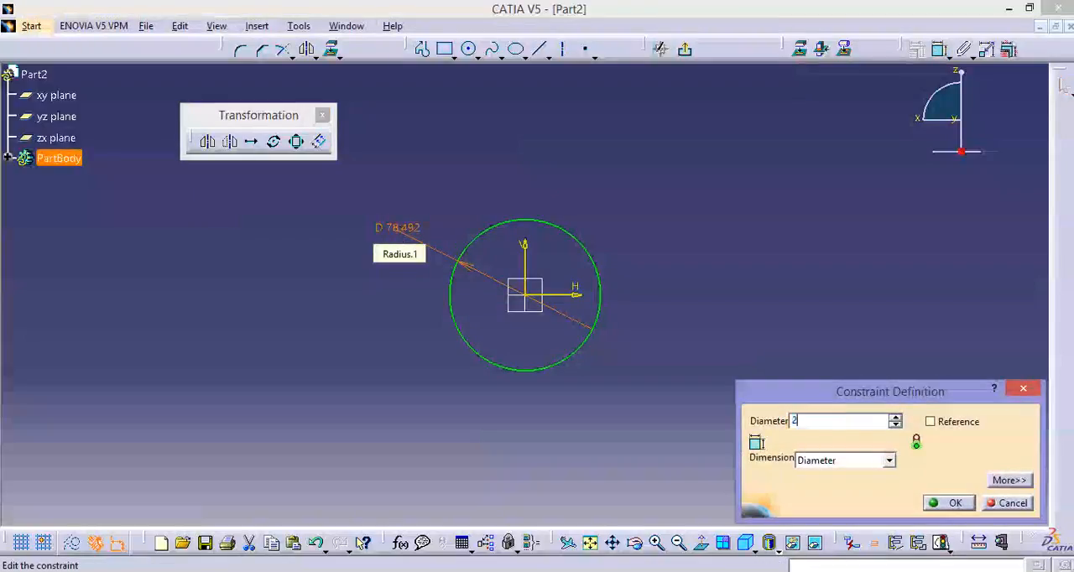
pyautogui.press('Return')
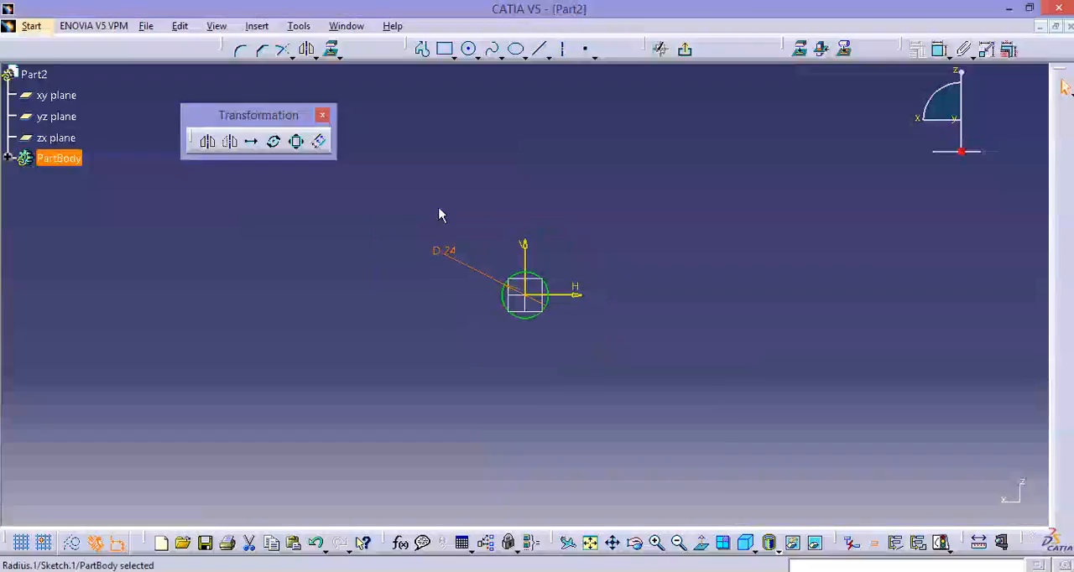
# Draw a second circle centred on the origin and set its diameter to 35 mm.
pyautogui.click(469, 51)
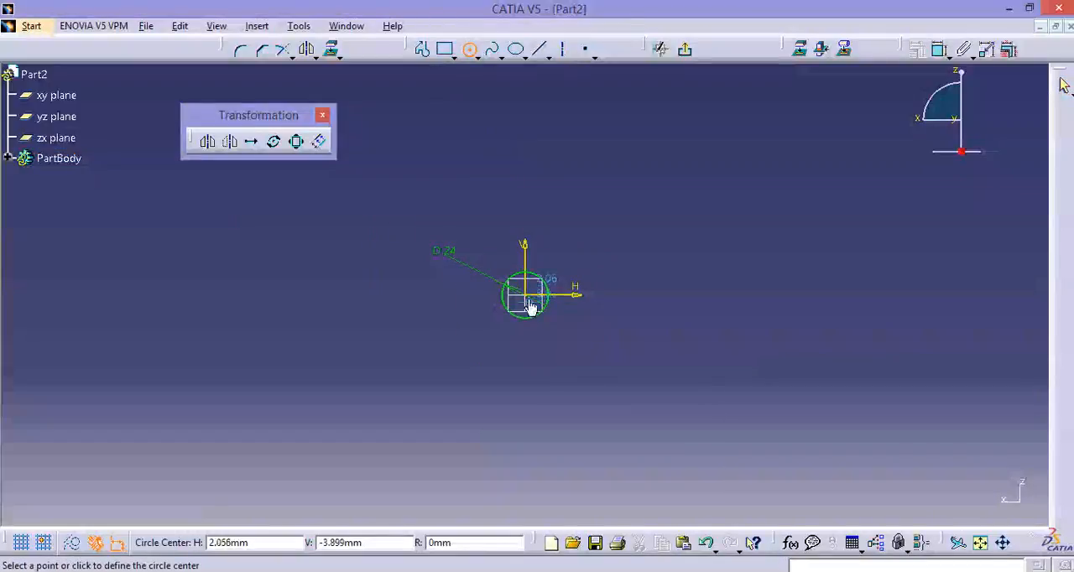
pyautogui.click(525, 294)
pyautogui.click(520, 240)
pyautogui.click(939, 49)
pyautogui.click(382, 234)
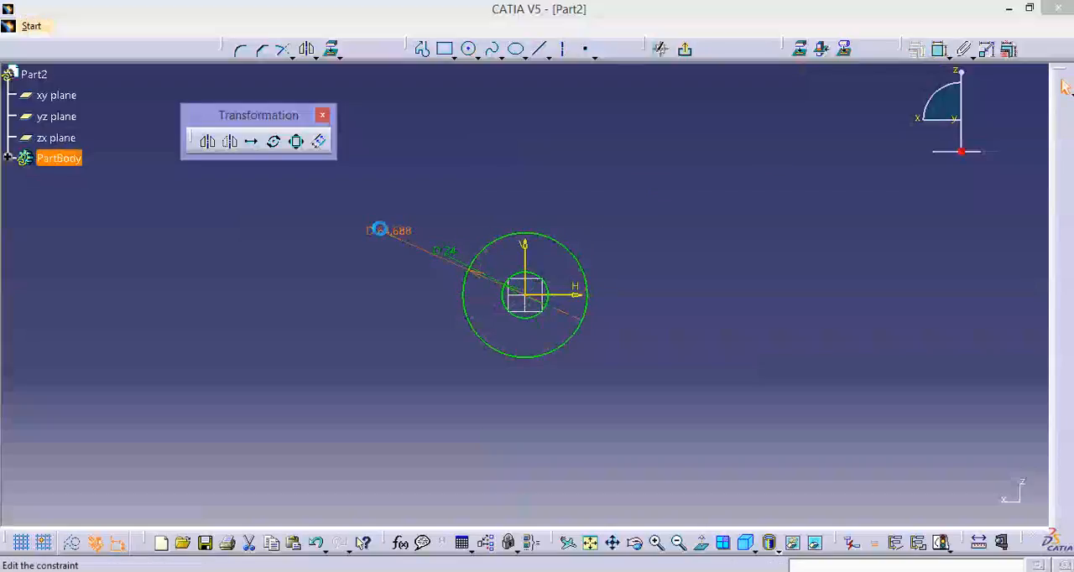
pyautogui.doubleClick(381, 231)
pyautogui.write('35')
pyautogui.press('Return')
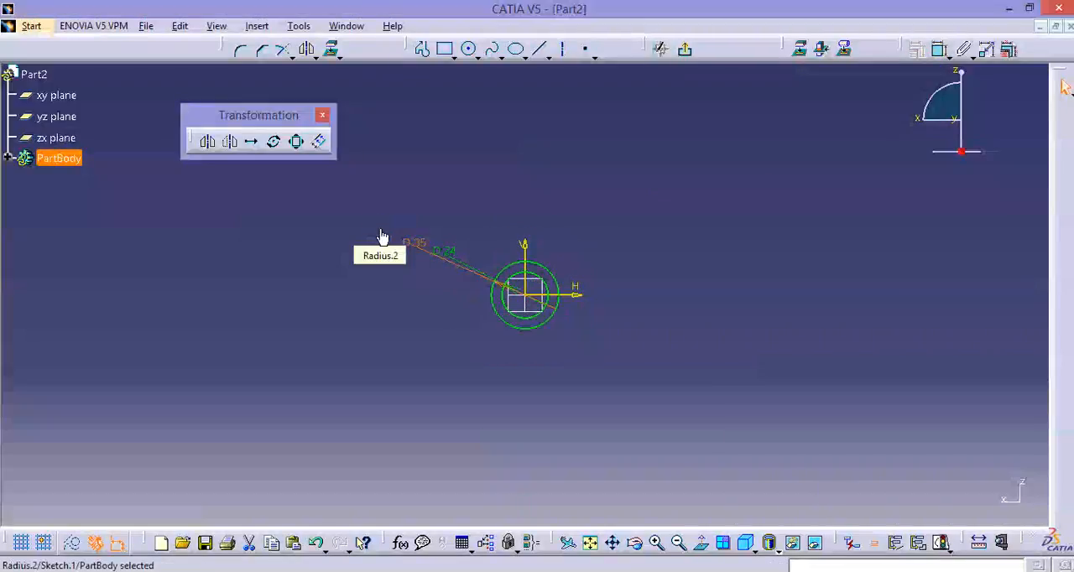
# Finish the sketch and pad the ring profile 21 mm with mirrored extent.
pyautogui.click(1066, 88)
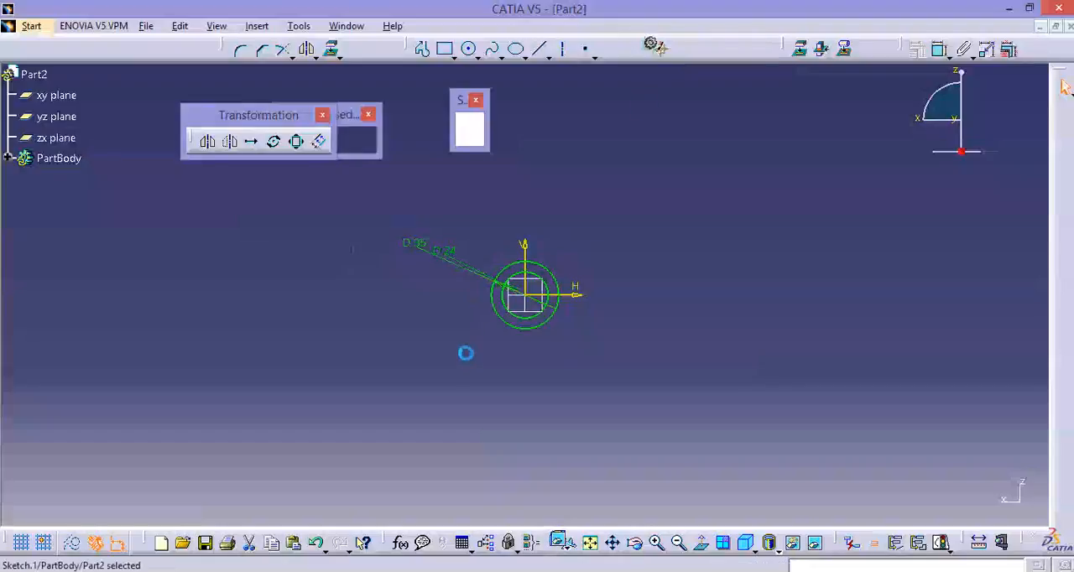
pyautogui.click(192, 50)
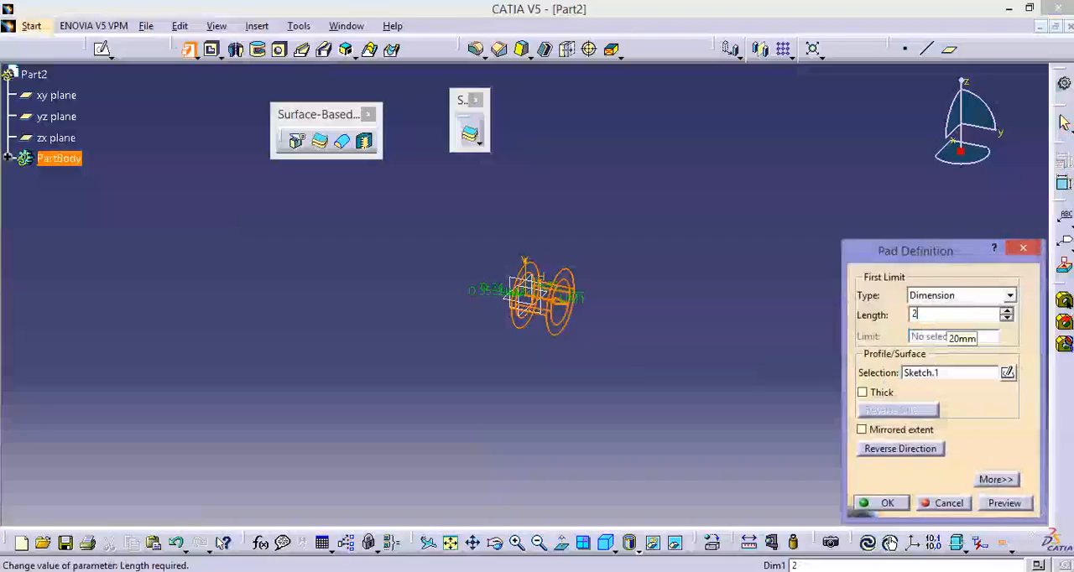
pyautogui.write('21')
pyautogui.click(877, 431)
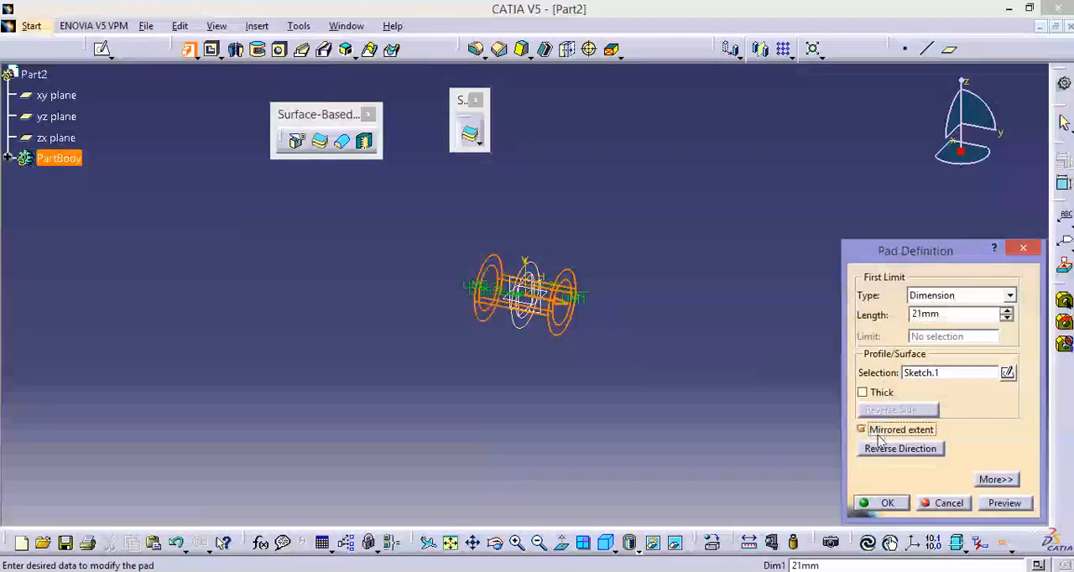
pyautogui.click(878, 502)
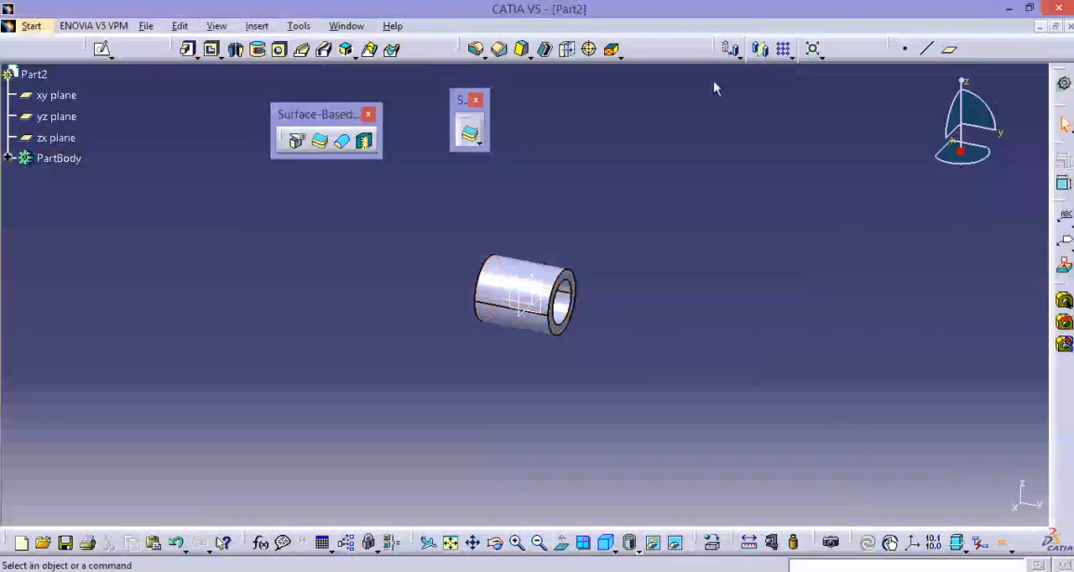
# Sketch a circle about 16 mm in diameter on the zx plane, centred on the horizontal axis about 202 mm from the origin.
pyautogui.click(103, 49)
pyautogui.click(531, 277)
pyautogui.moveTo(711, 289); pyautogui.dragTo(442, 328, button='middle')
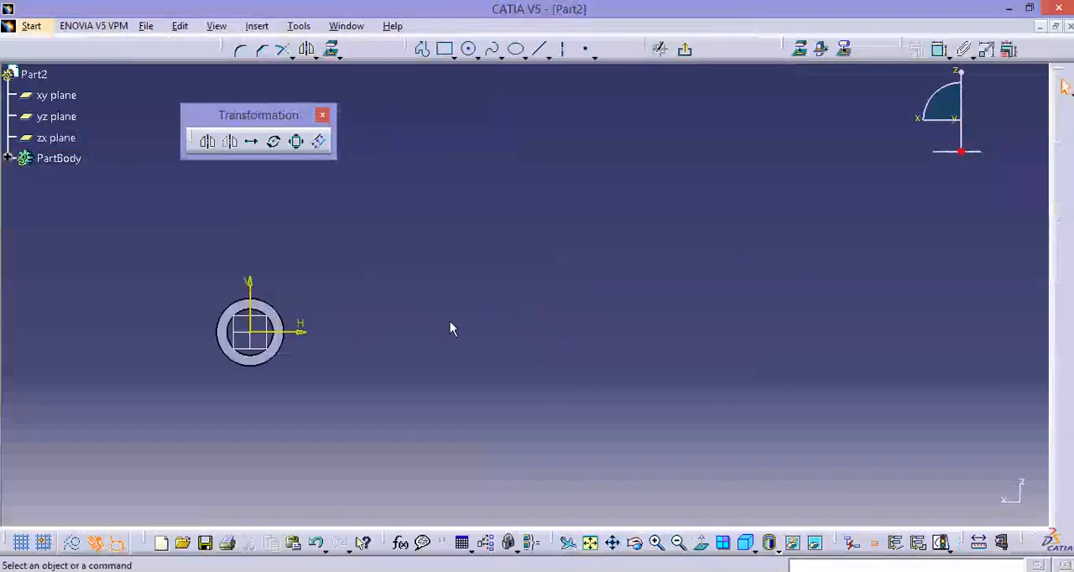
pyautogui.click(469, 52)
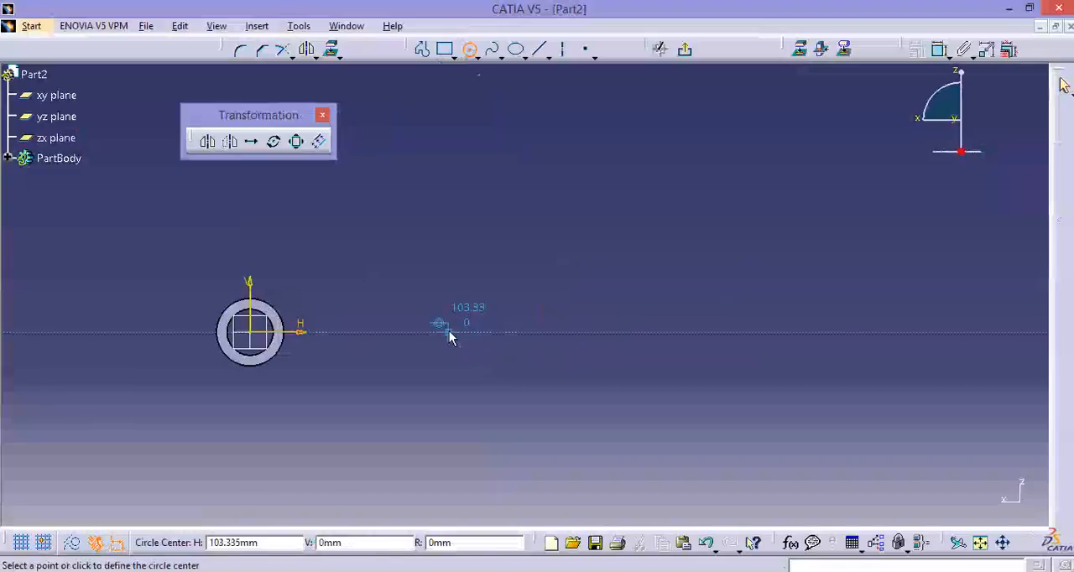
pyautogui.click(639, 332)
pyautogui.click(639, 347)
# Dimension the new circle's diameter and set it to 24 mm.
pyautogui.click(940, 49)
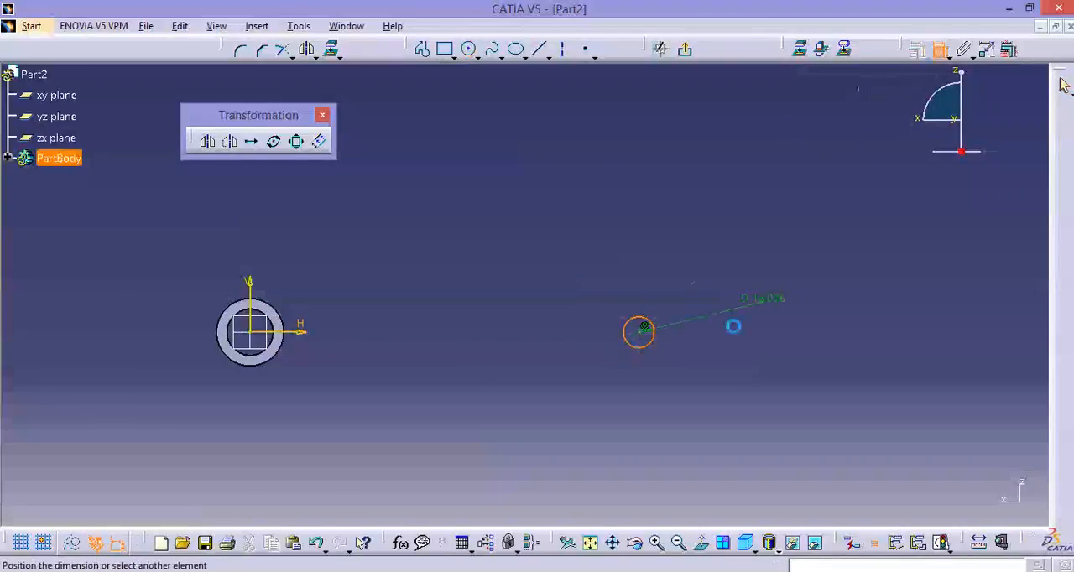
pyautogui.click(703, 300)
pyautogui.doubleClick(722, 301)
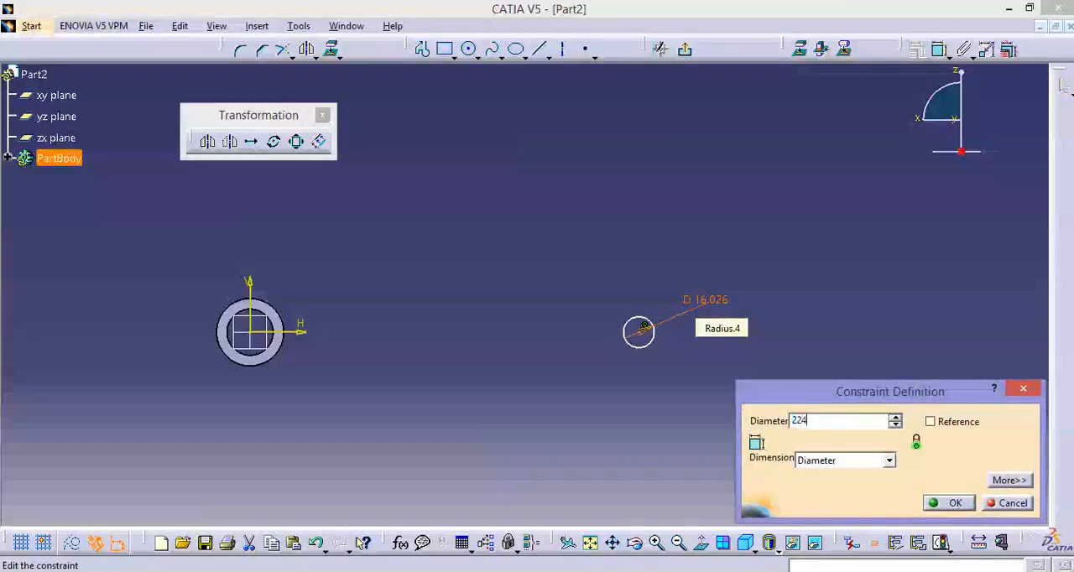
pyautogui.write('24')
pyautogui.press('Return')
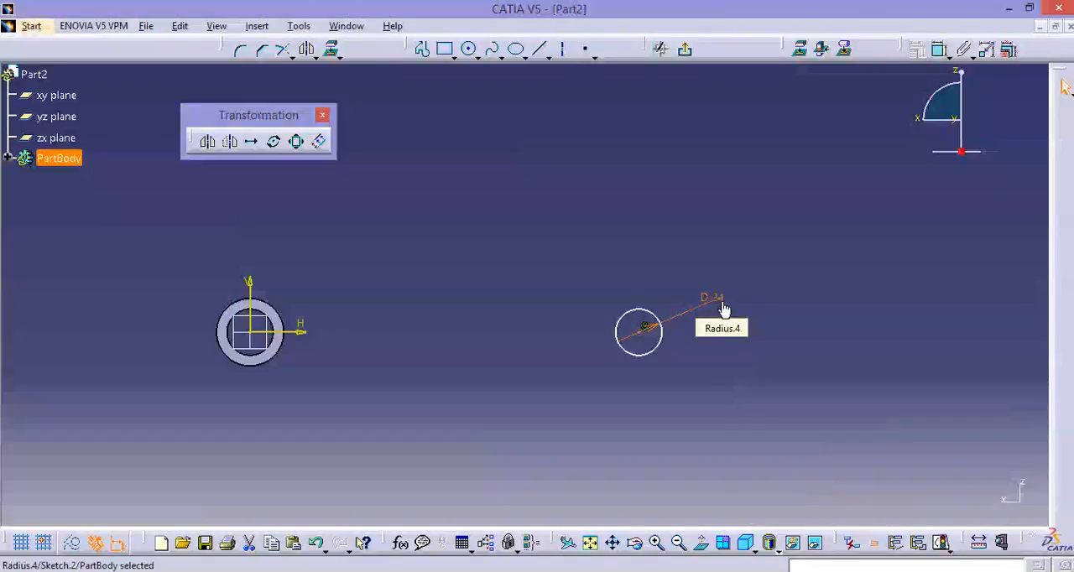
# Draw a smaller circle concentric with the 24 mm circle and set its diameter to 15 mm.
pyautogui.click(470, 51)
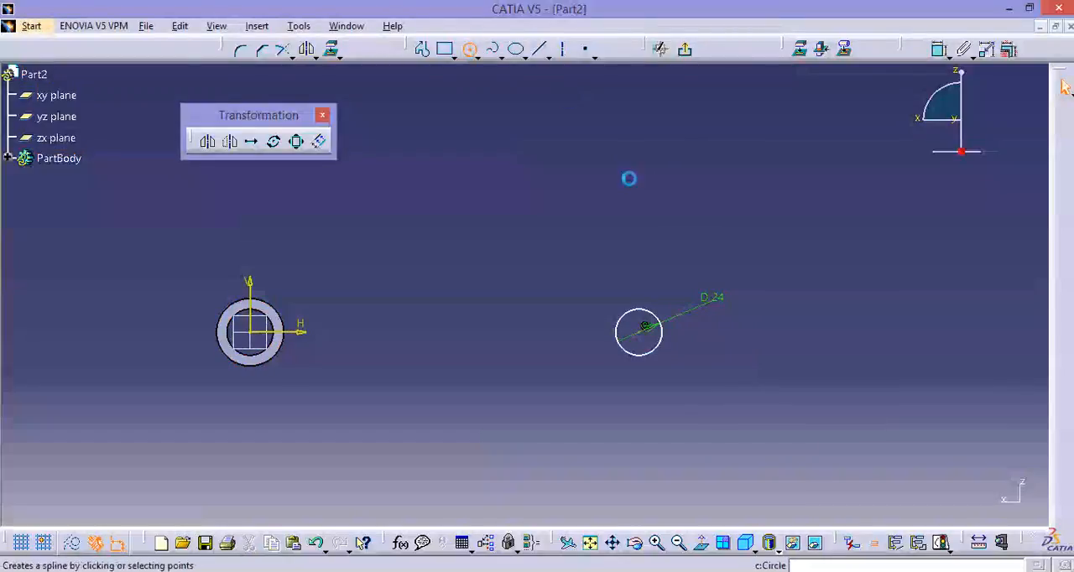
pyautogui.click(639, 331)
pyautogui.click(643, 326)
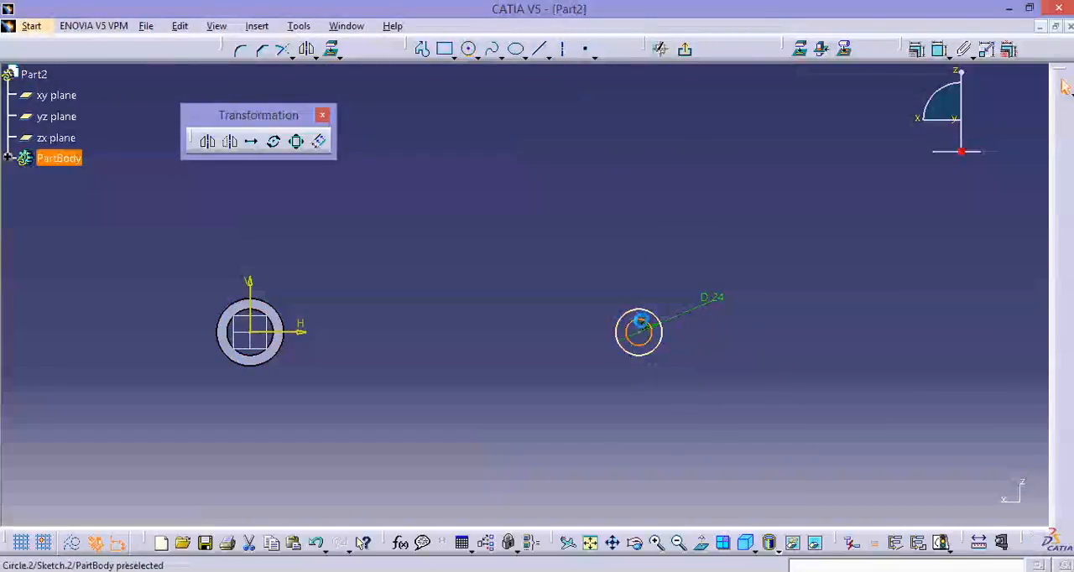
pyautogui.doubleClick(582, 222)
pyautogui.write('1')
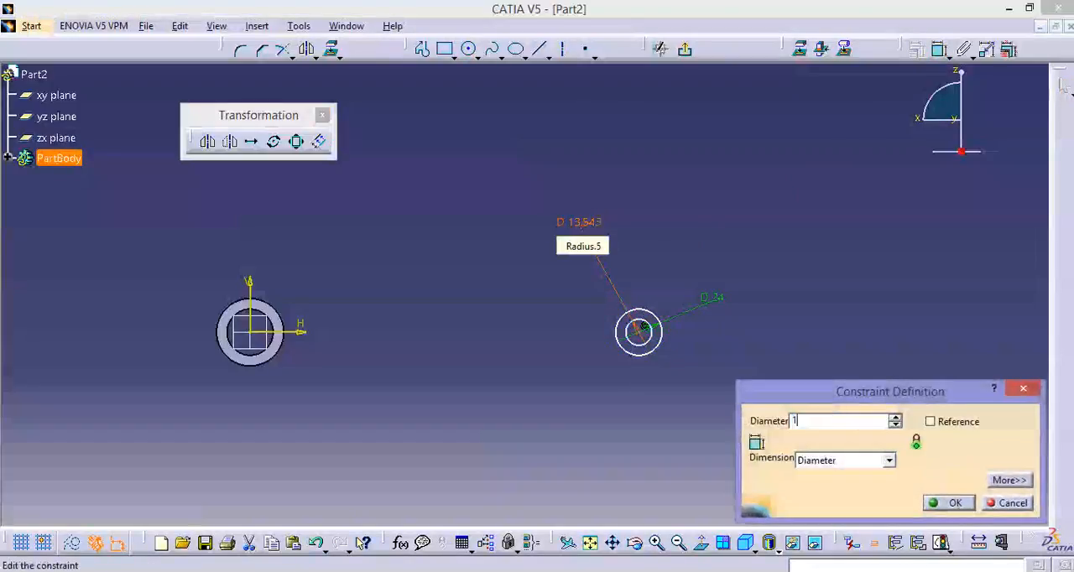
pyautogui.write('5mm')
pyautogui.press('Return')
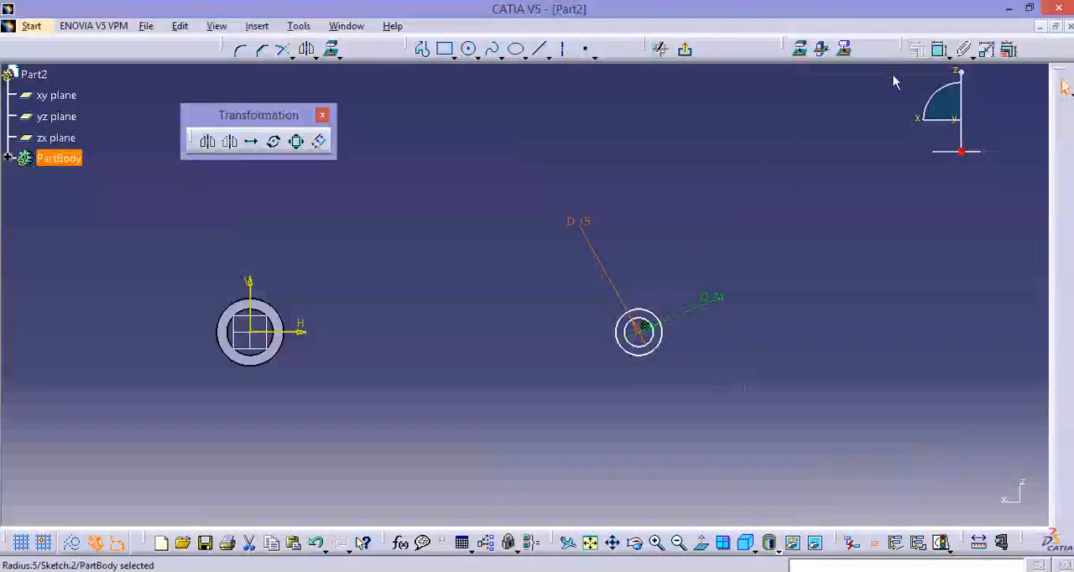
# Dimension the distance from the vertical axis to the small circles' centre and set it to 178 mm.
pyautogui.click(940, 49)
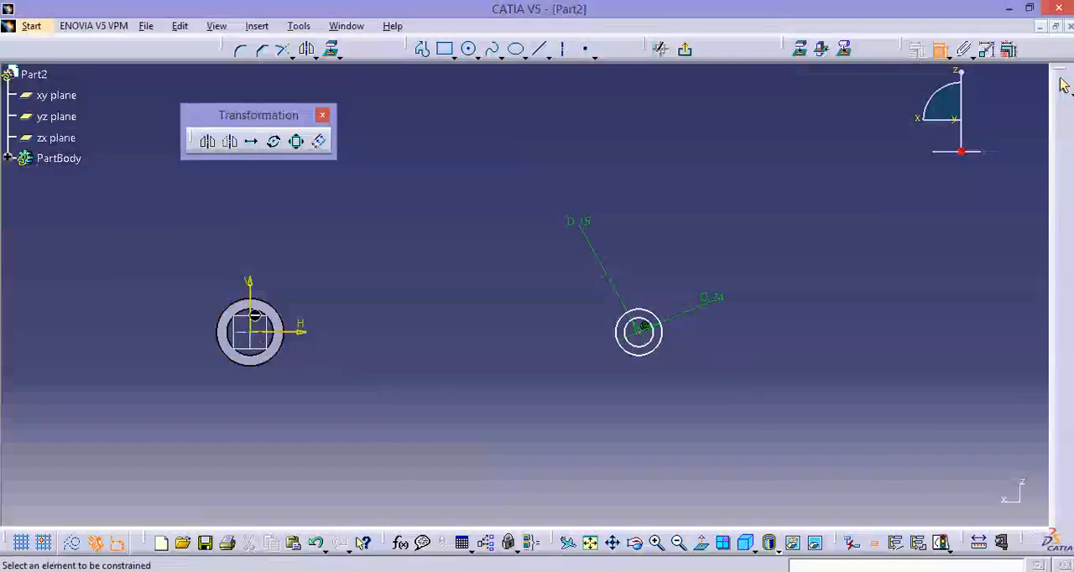
pyautogui.click(250, 292)
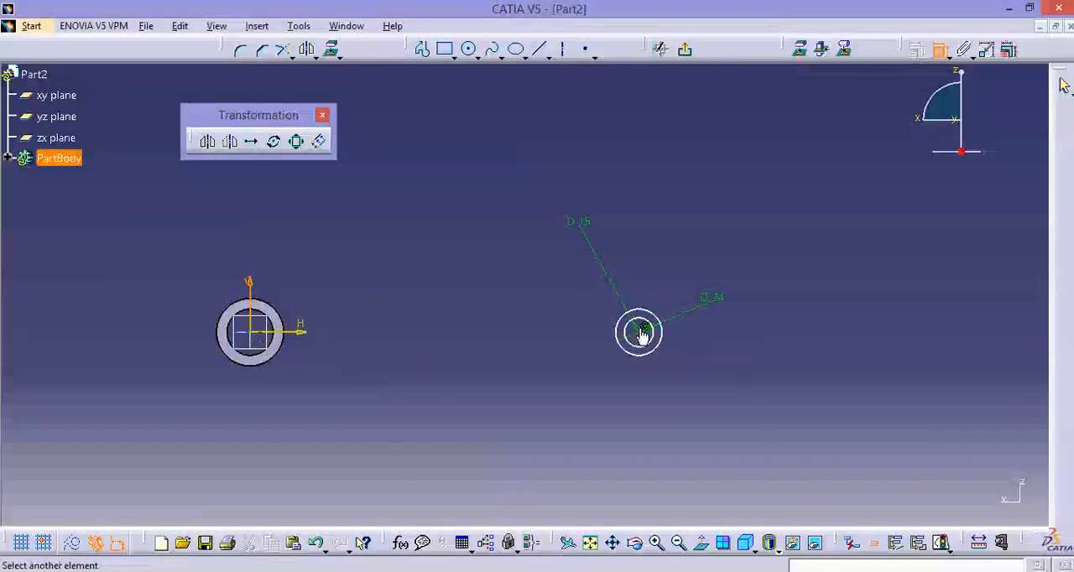
pyautogui.click(640, 330)
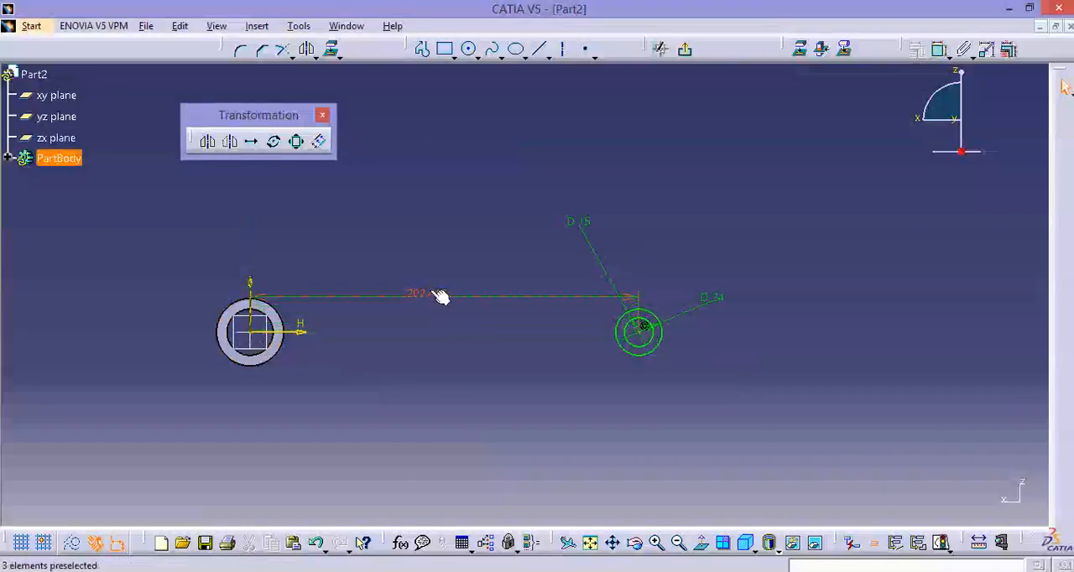
pyautogui.doubleClick(437, 296)
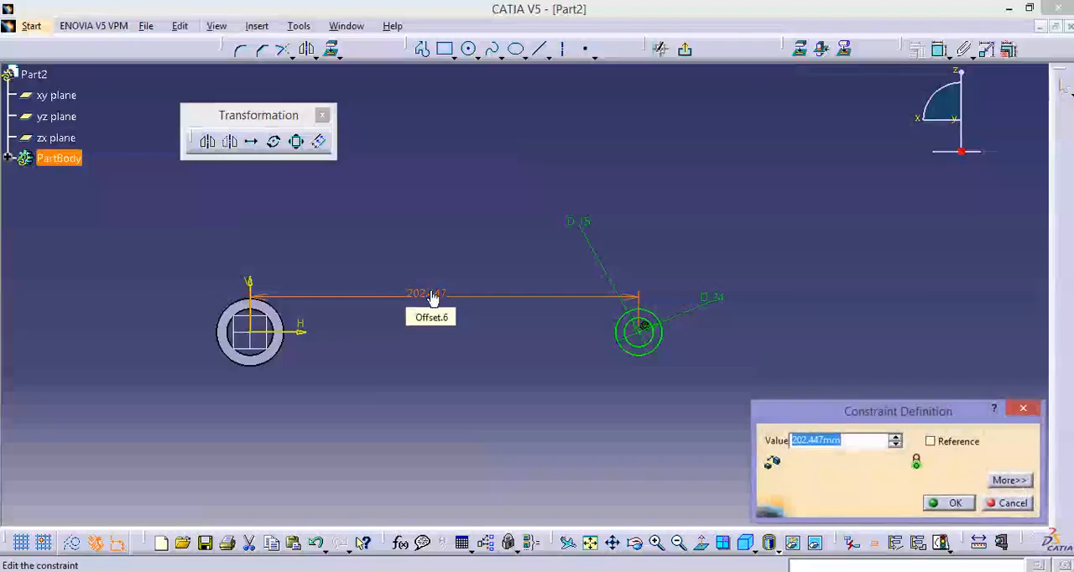
pyautogui.press('Return')
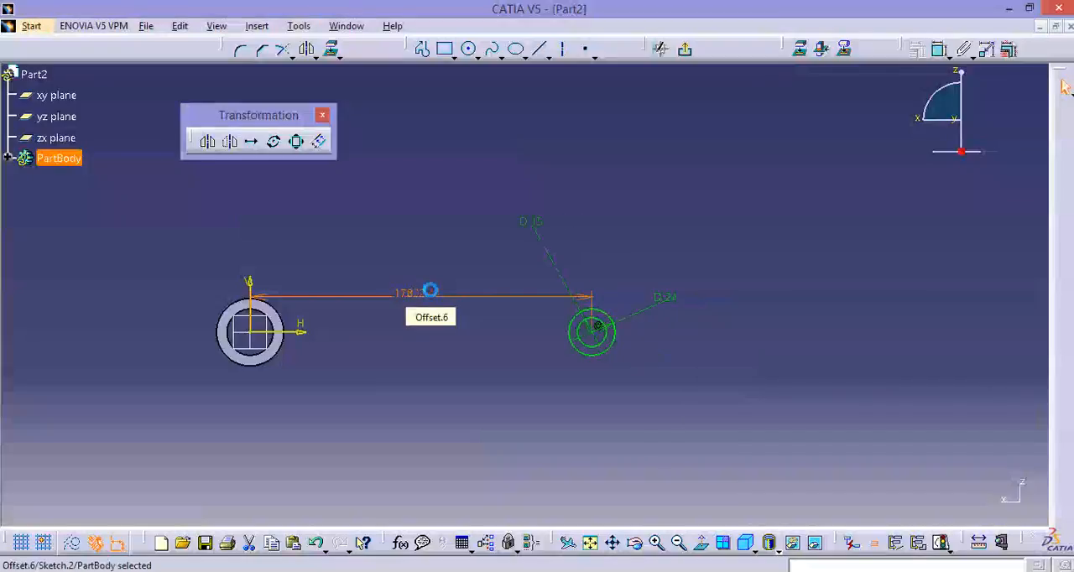
# Finish the sketch and pad the smaller ring profile 14 mm with mirrored extent.
pyautogui.click(687, 49)
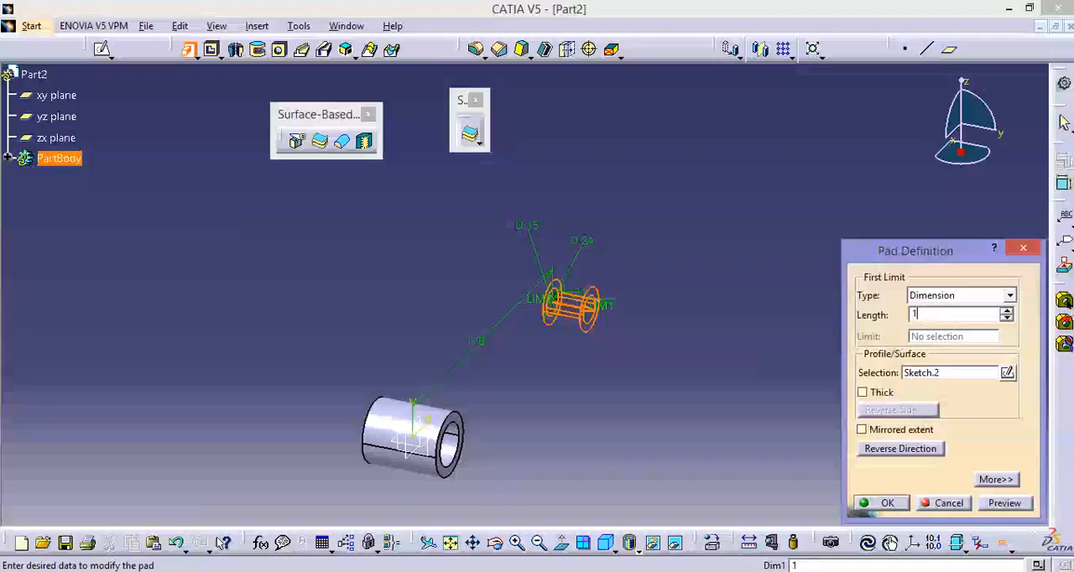
pyautogui.click(863, 429)
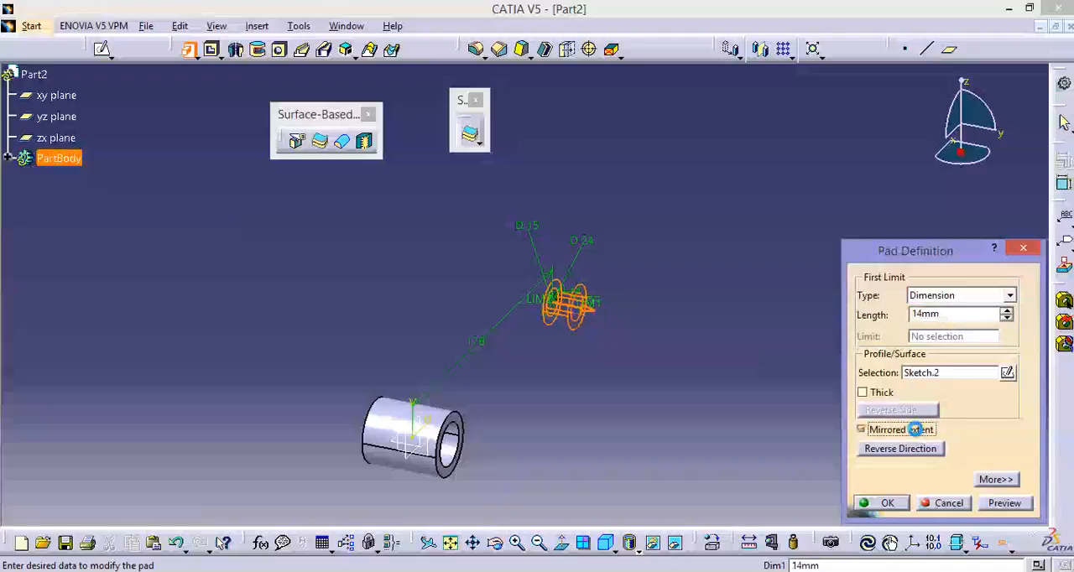
pyautogui.click(881, 503)
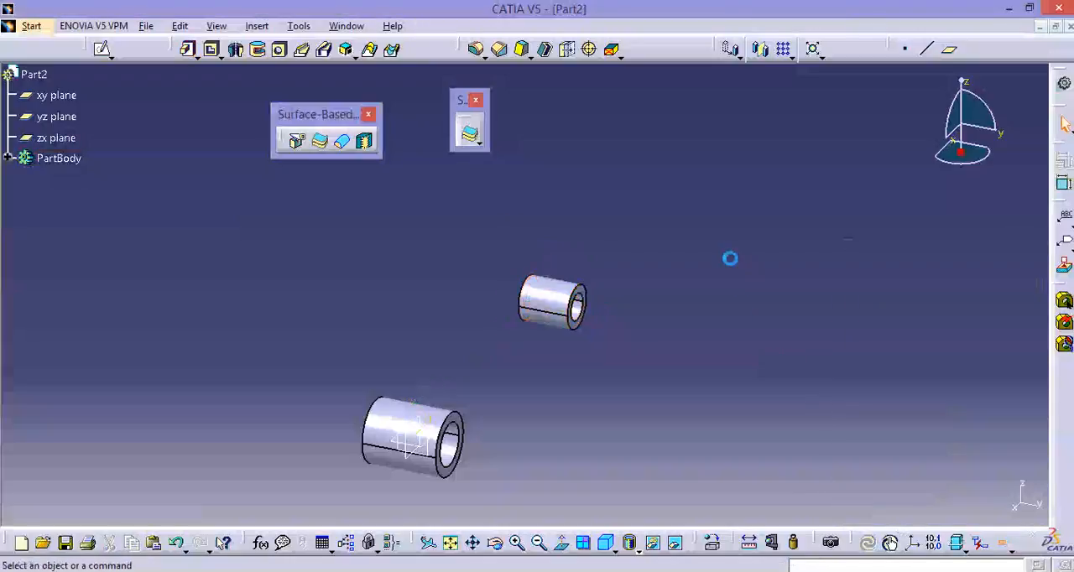
# Start a sketch on the zx plane and project the outer circular edges of both hollow cylinders onto it.
pyautogui.click(101, 48)
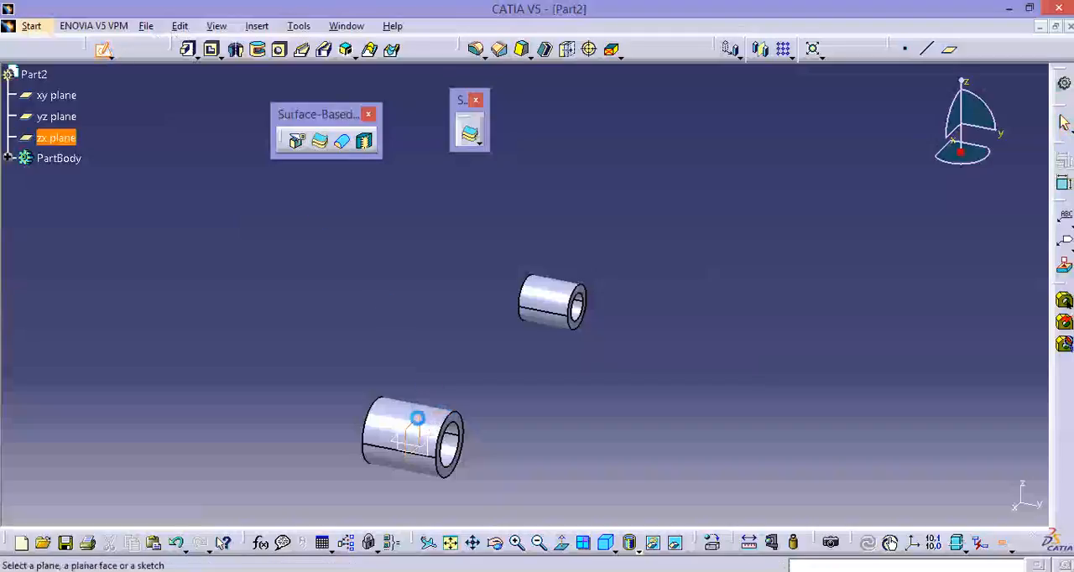
pyautogui.click(417, 418)
pyautogui.moveTo(479, 395); pyautogui.dragTo(575, 368, button='middle')
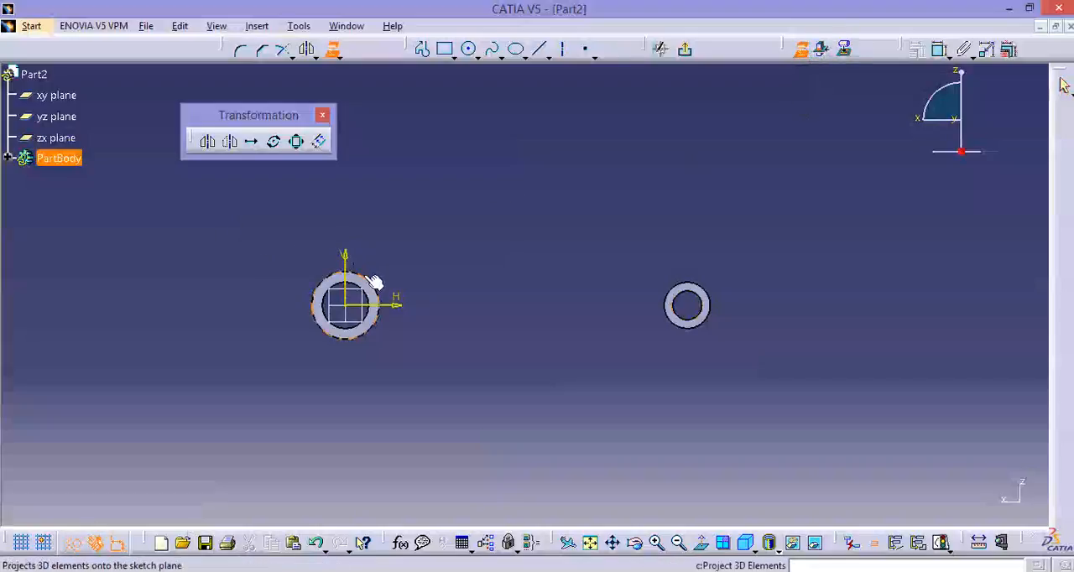
pyautogui.click(711, 298)
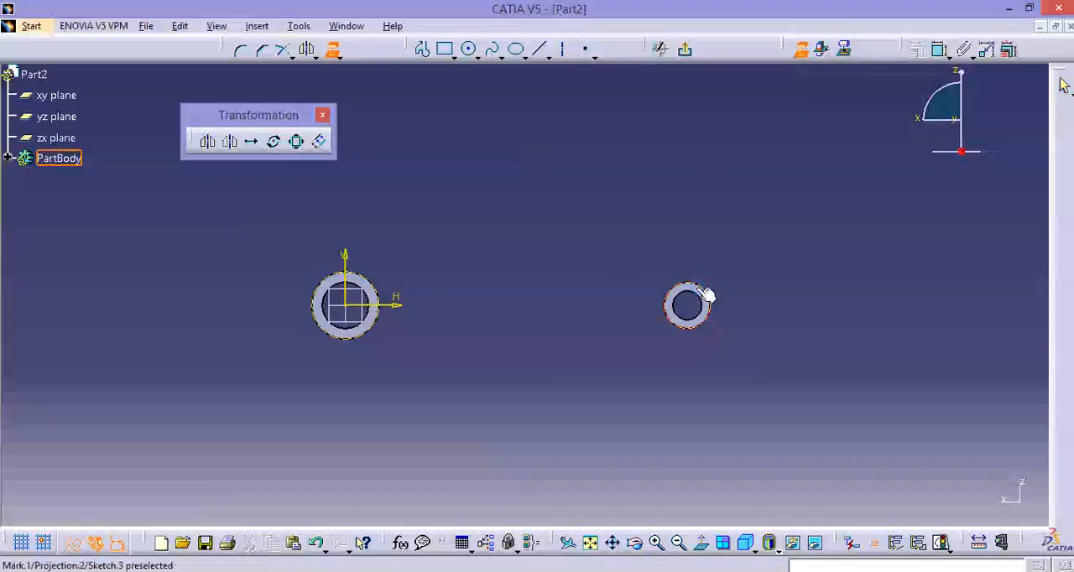
# Switch off construction mode and draw two straight lines joining the projected circles, one near their upper edges and one near their lower edges.
pyautogui.click(72, 543)
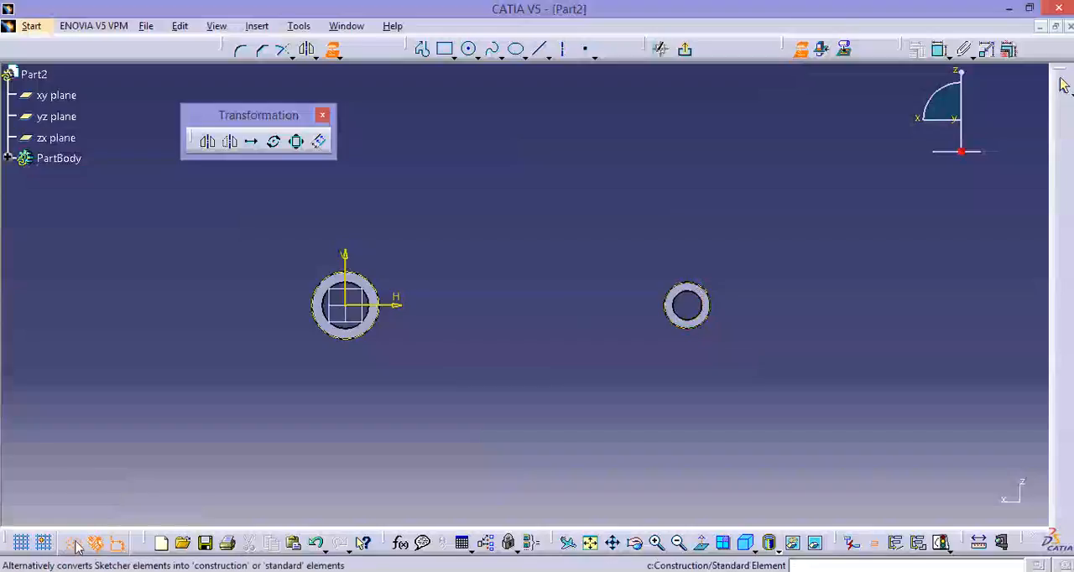
pyautogui.click(802, 49)
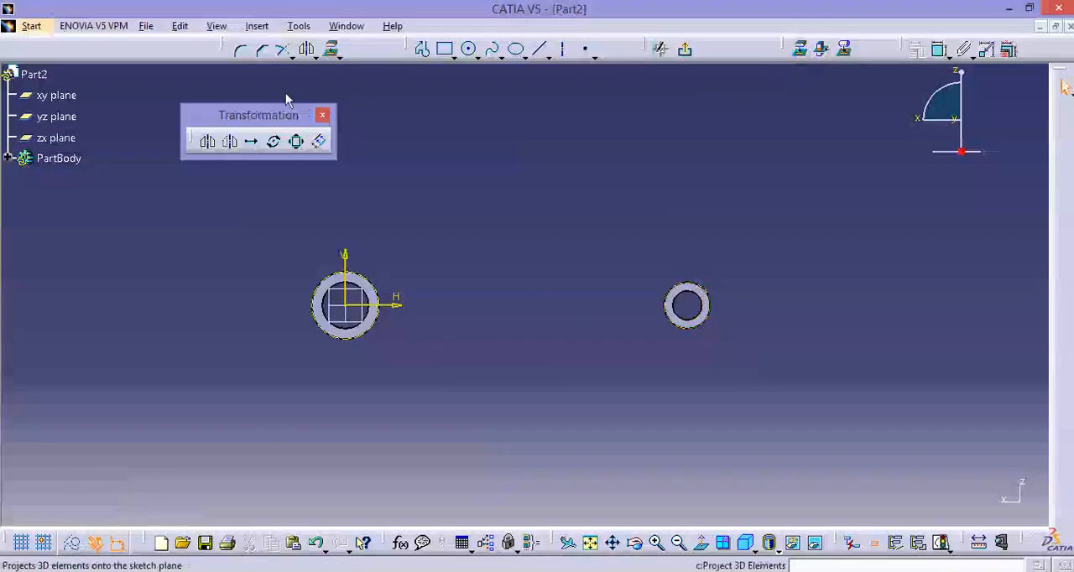
pyautogui.click(423, 50)
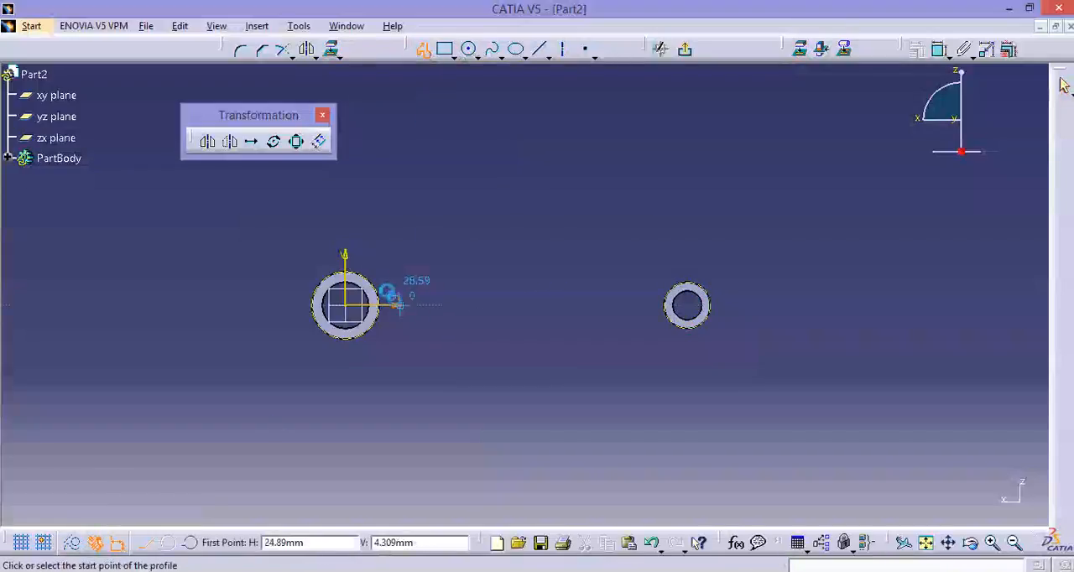
pyautogui.click(372, 275)
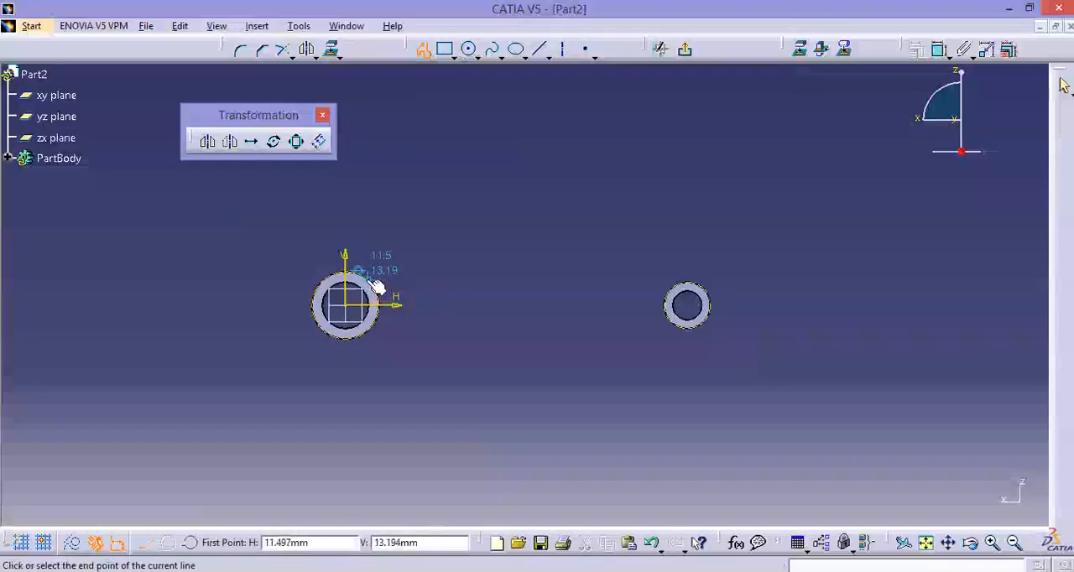
pyautogui.click(679, 285)
pyautogui.click(423, 51)
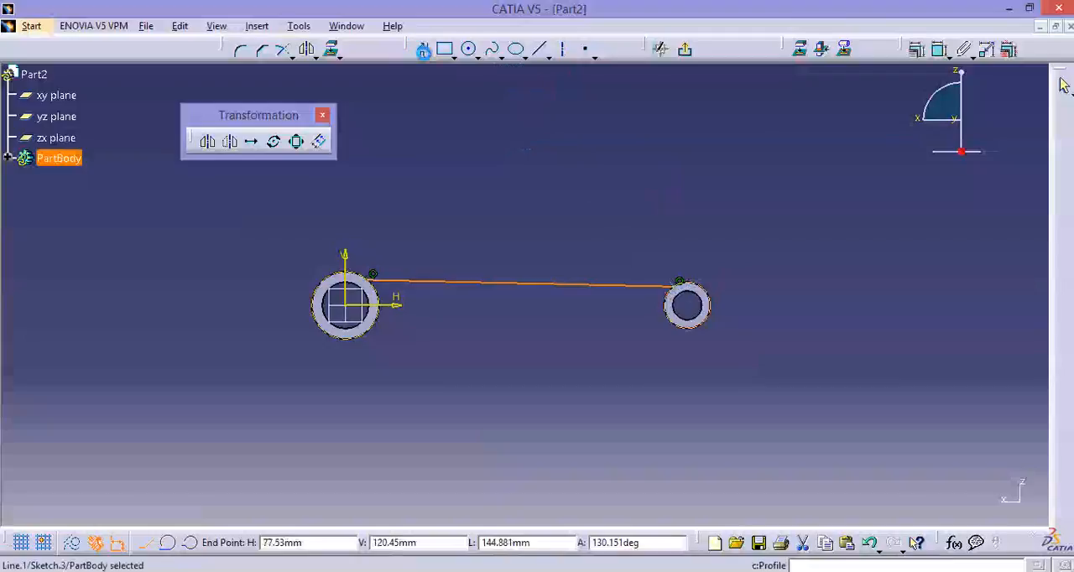
pyautogui.click(369, 335)
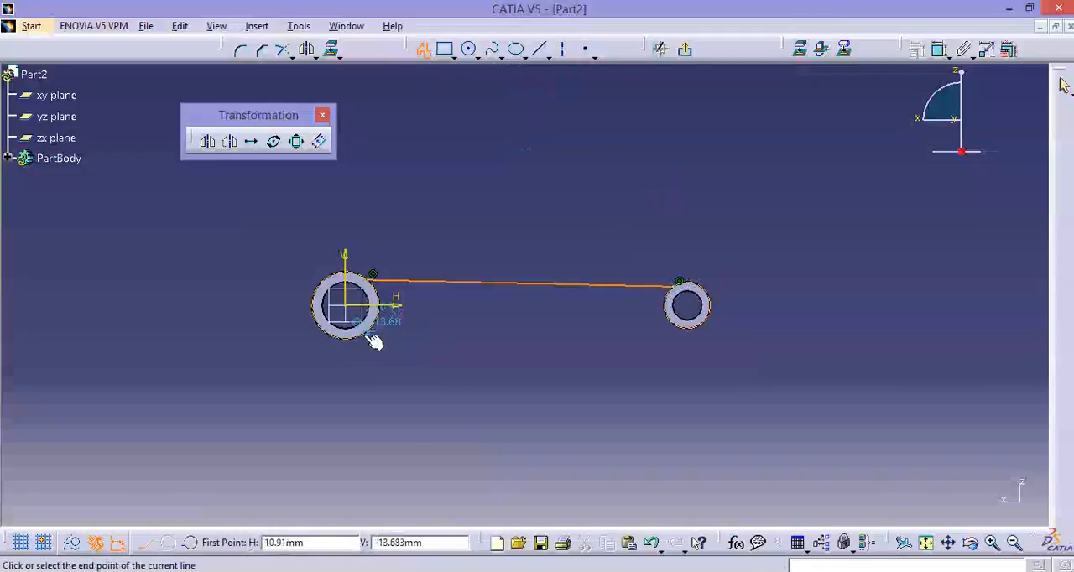
pyautogui.click(678, 325)
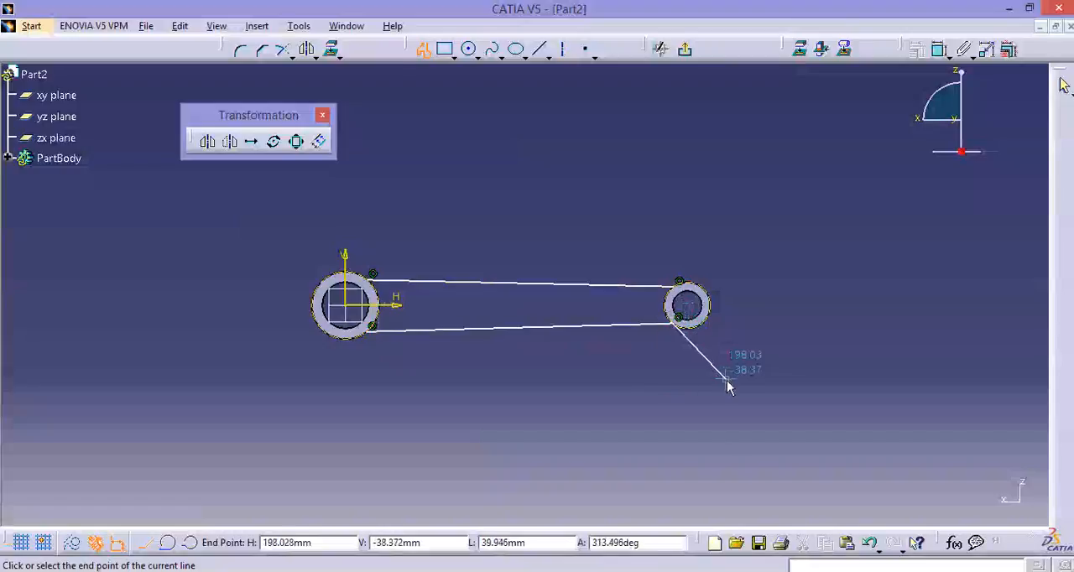
pyautogui.press('Escape')
# Constrain both the lower and the upper connecting lines to be horizontal.
pyautogui.click(602, 327)
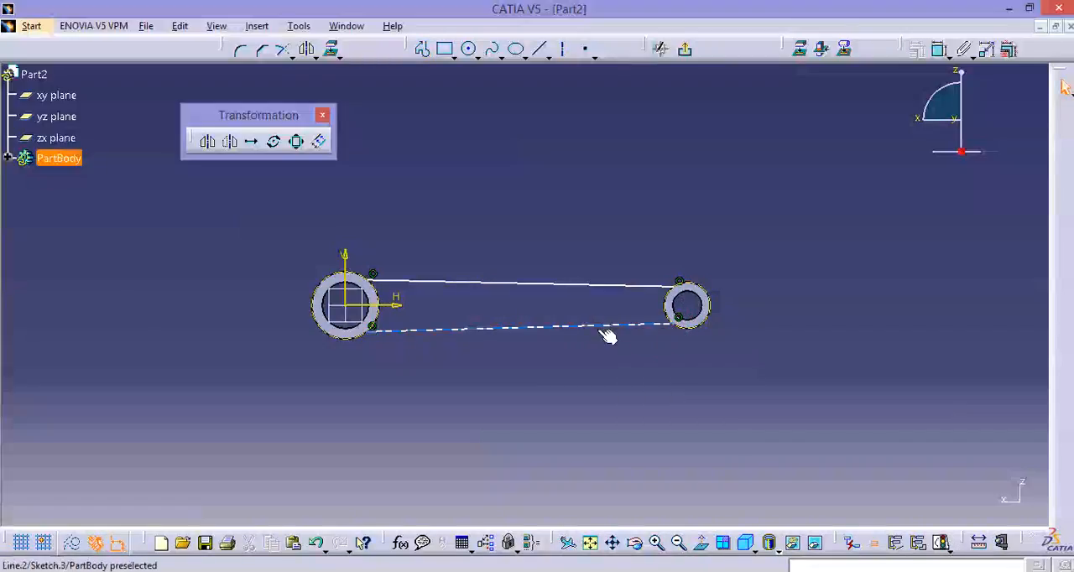
pyautogui.click(923, 52)
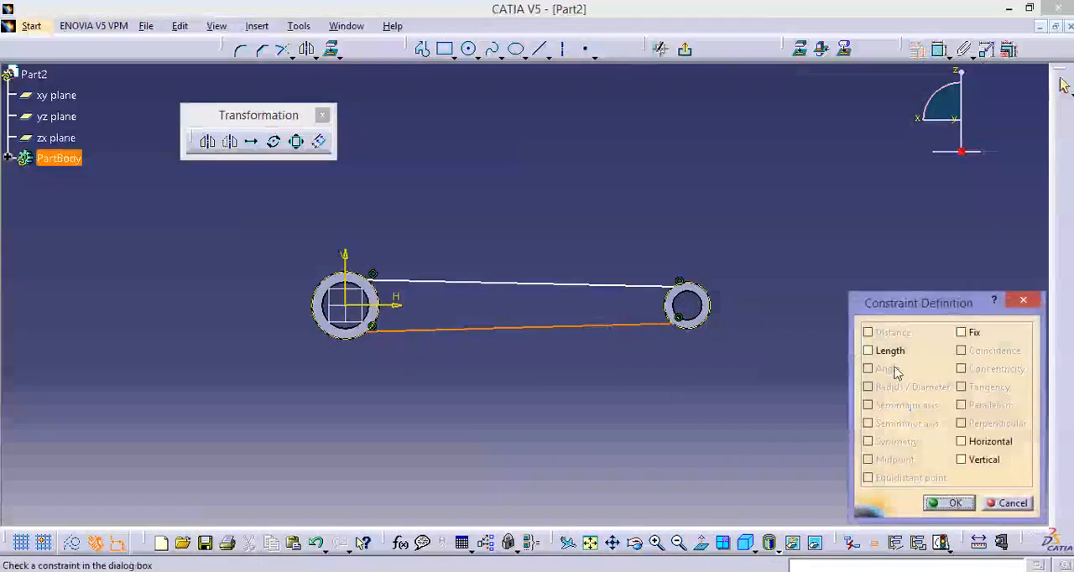
pyautogui.click(991, 445)
pyautogui.click(949, 502)
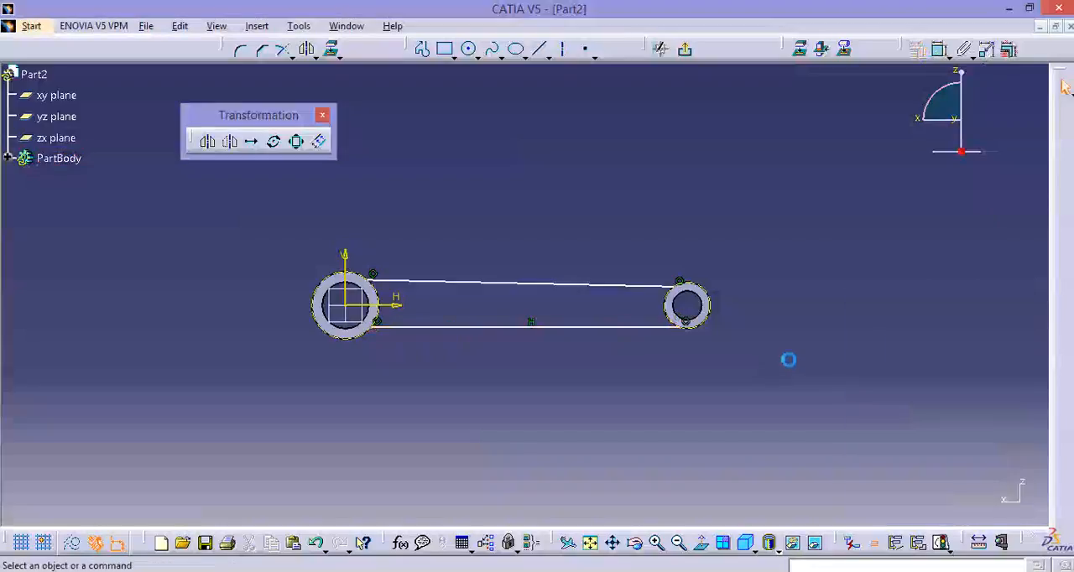
pyautogui.click(622, 284)
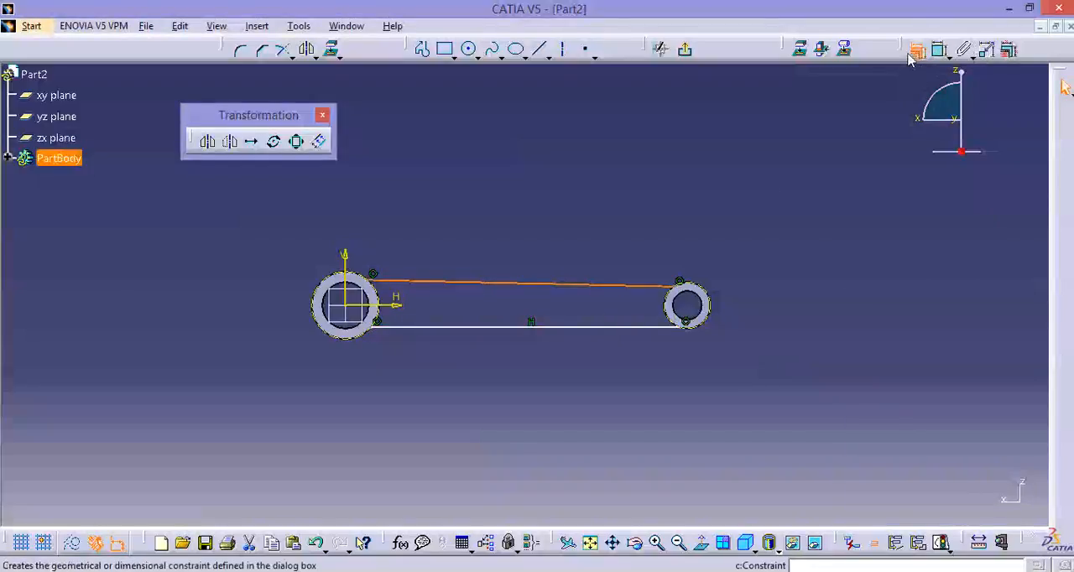
pyautogui.click(923, 52)
pyautogui.click(973, 438)
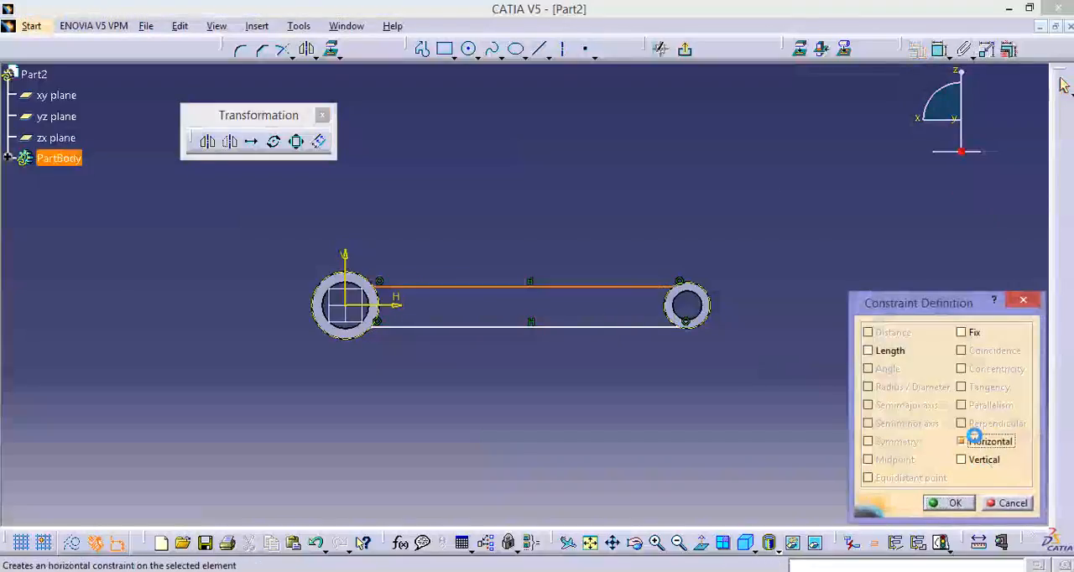
pyautogui.click(955, 502)
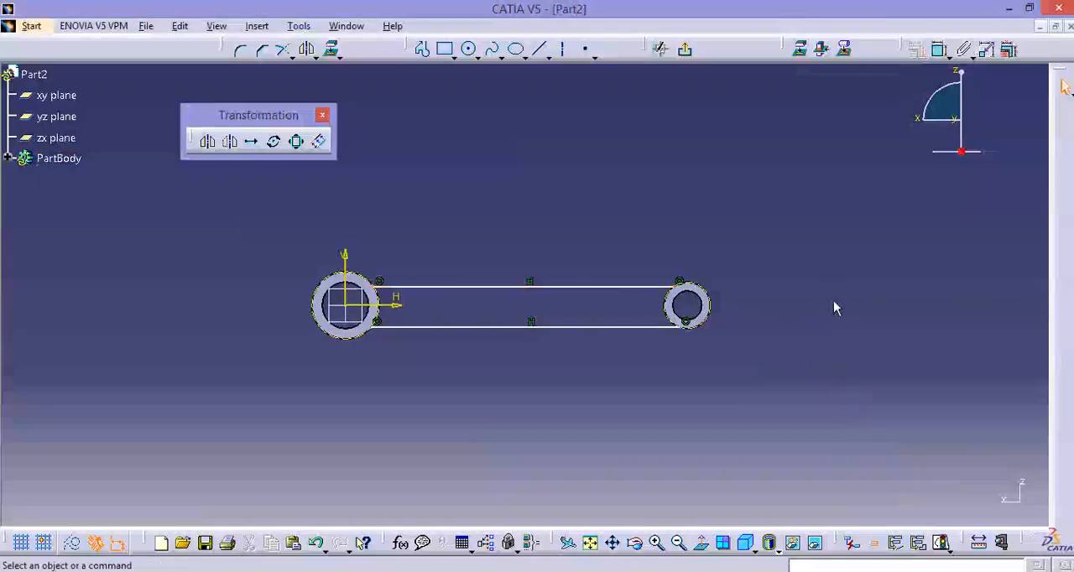
# Try to project the larger circle at the line's end onto the sketch plane again.
pyautogui.click(795, 55)
pyautogui.click(377, 282)
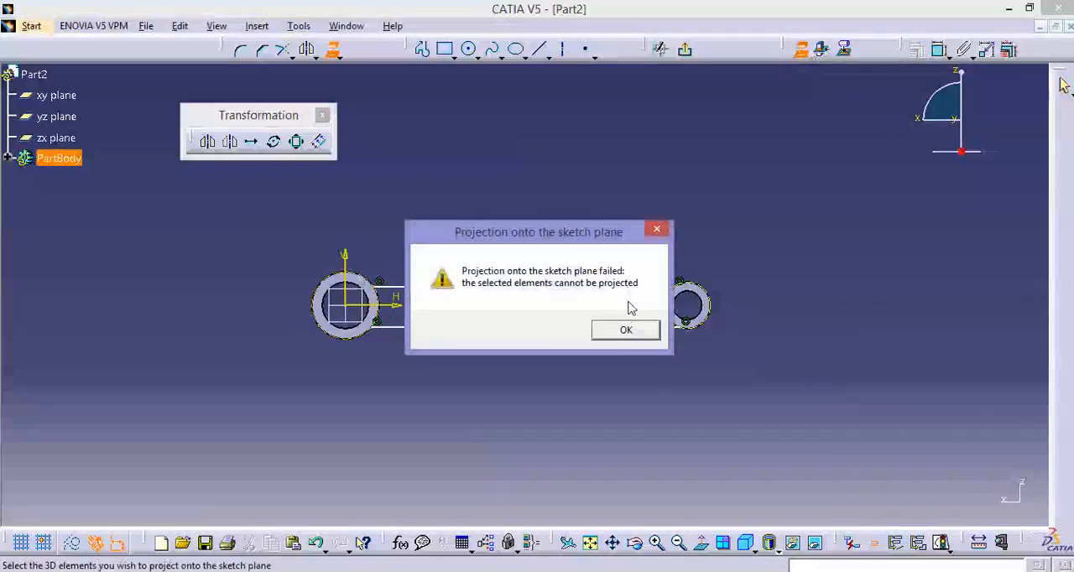
pyautogui.click(621, 332)
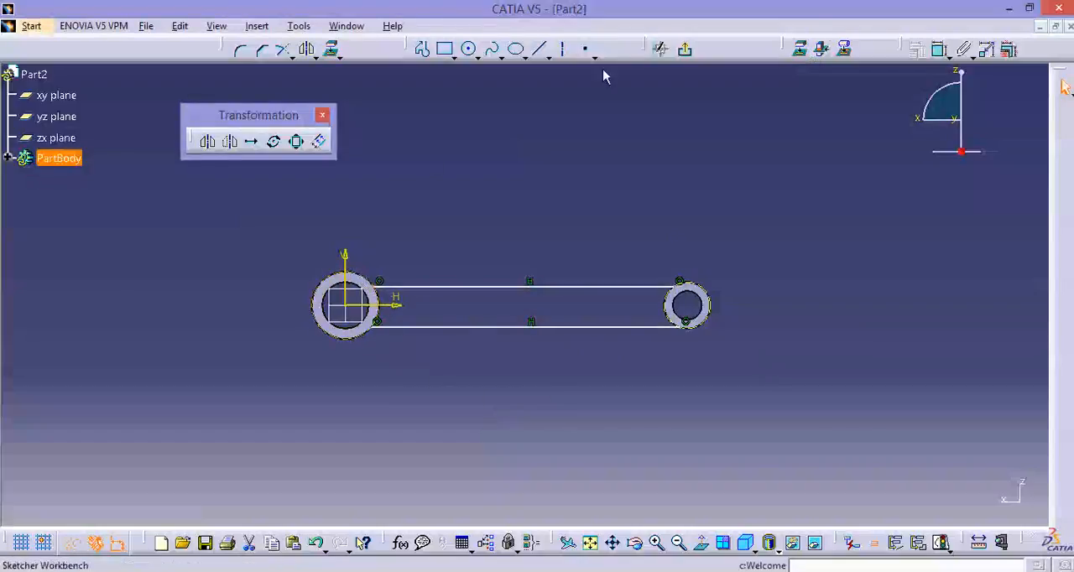
pyautogui.click(803, 54)
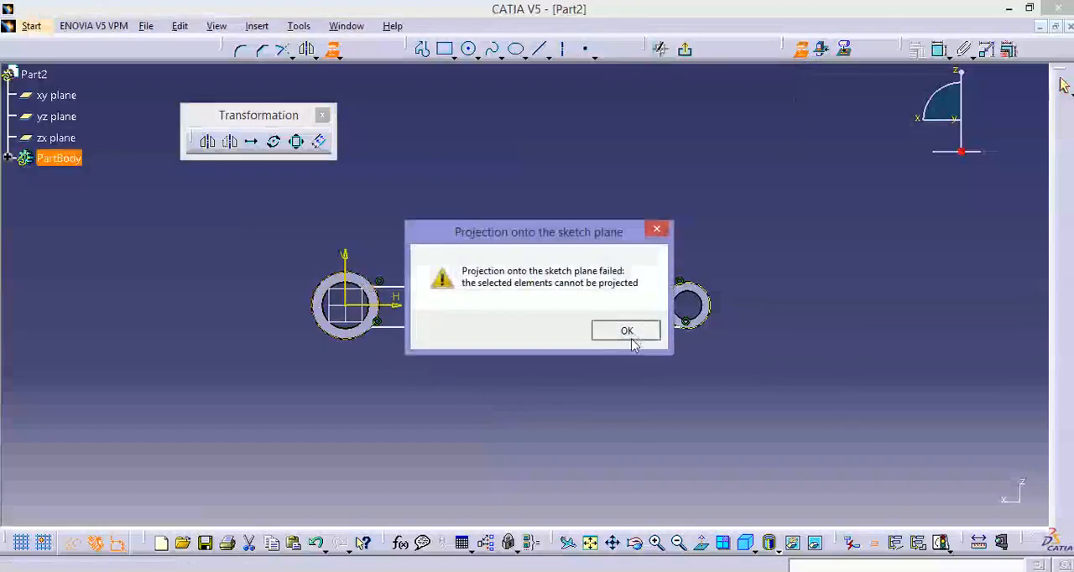
pyautogui.click(628, 333)
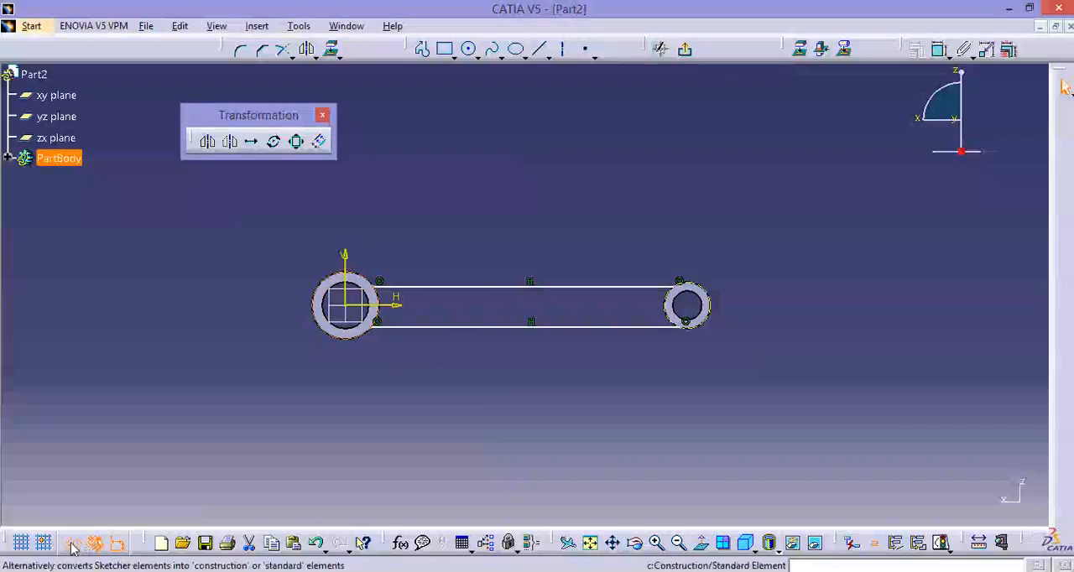
# Convert both projected circles to standard geometry and quick-trim their outward-facing arcs, leaving the arcs between the two lines.
pyautogui.click(443, 460)
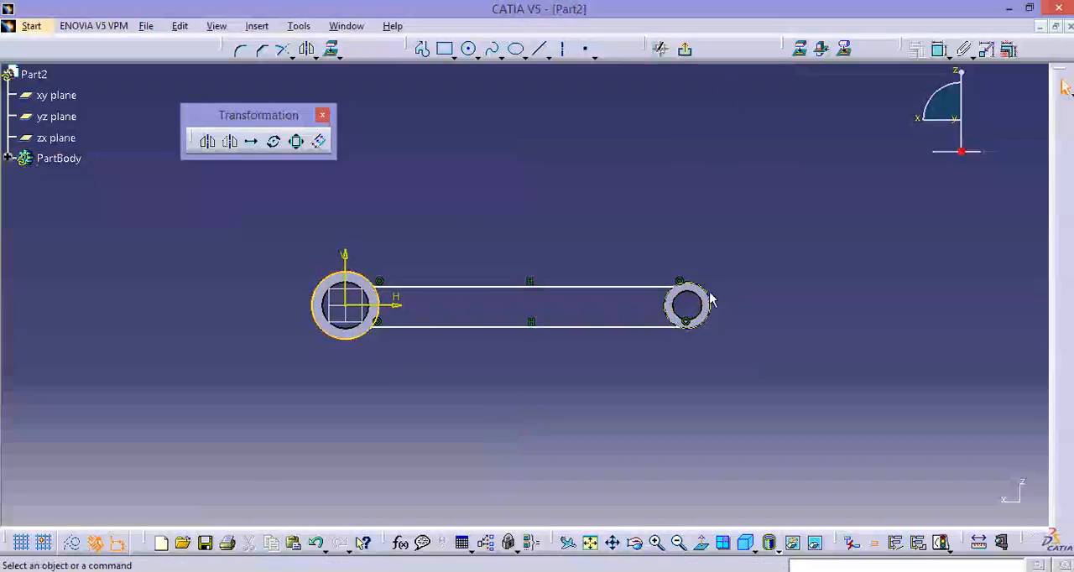
pyautogui.click(466, 450)
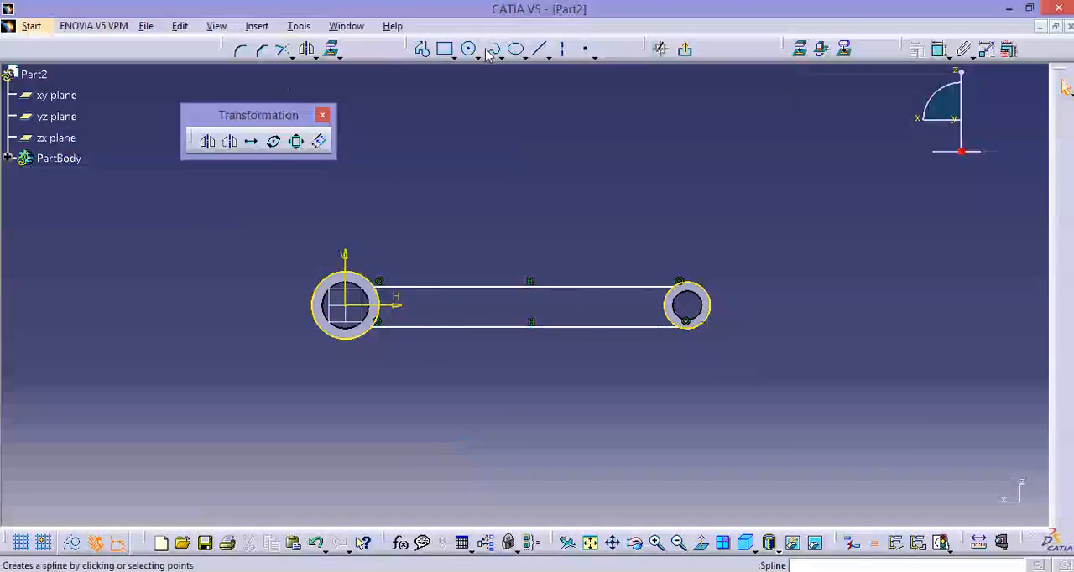
pyautogui.click(286, 52)
pyautogui.click(291, 57)
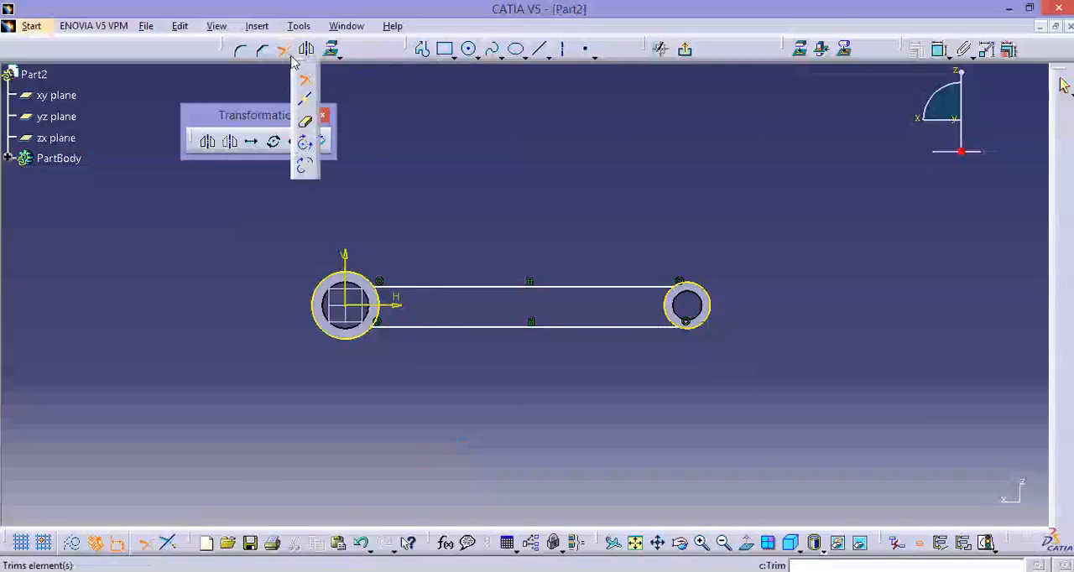
pyautogui.click(307, 126)
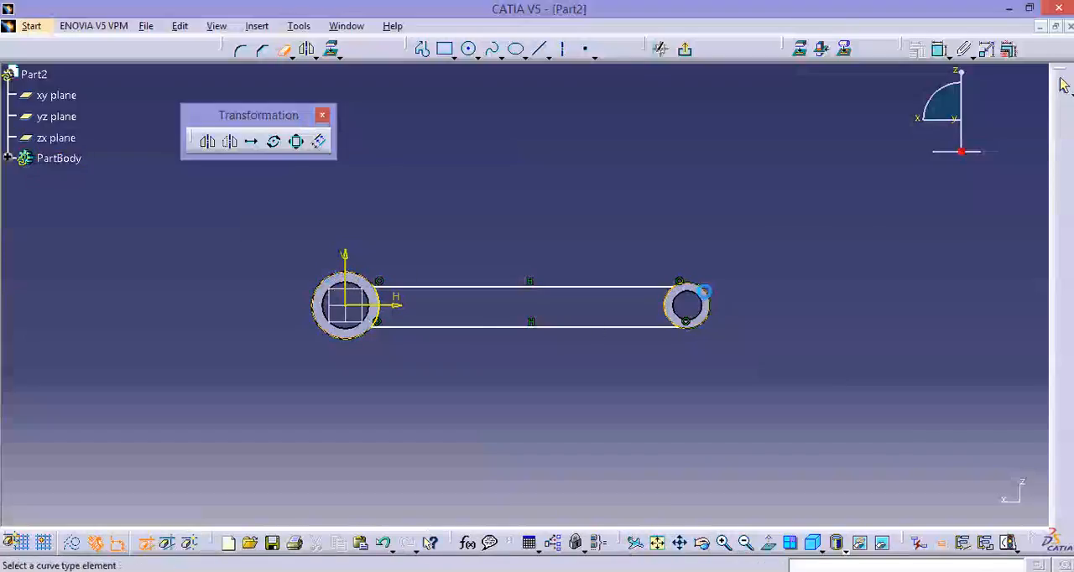
pyautogui.press('Escape')
# Dimension the distance between the two horizontal connecting lines and set it to 18 mm.
pyautogui.moveTo(781, 319)
pyautogui.mouseDown(button='middle')
pyautogui.moveTo(728, 299)
pyautogui.moveTo(744, 235)
pyautogui.mouseUp(button='middle')
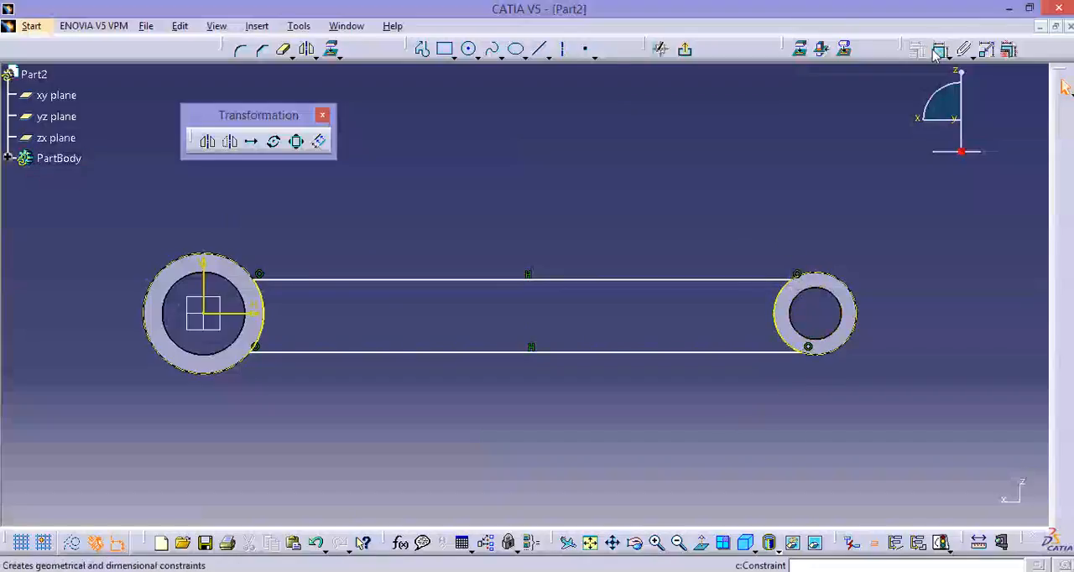
pyautogui.click(658, 282)
pyautogui.click(663, 353)
pyautogui.click(625, 320)
pyautogui.doubleClick(625, 320)
pyautogui.write('18mm')
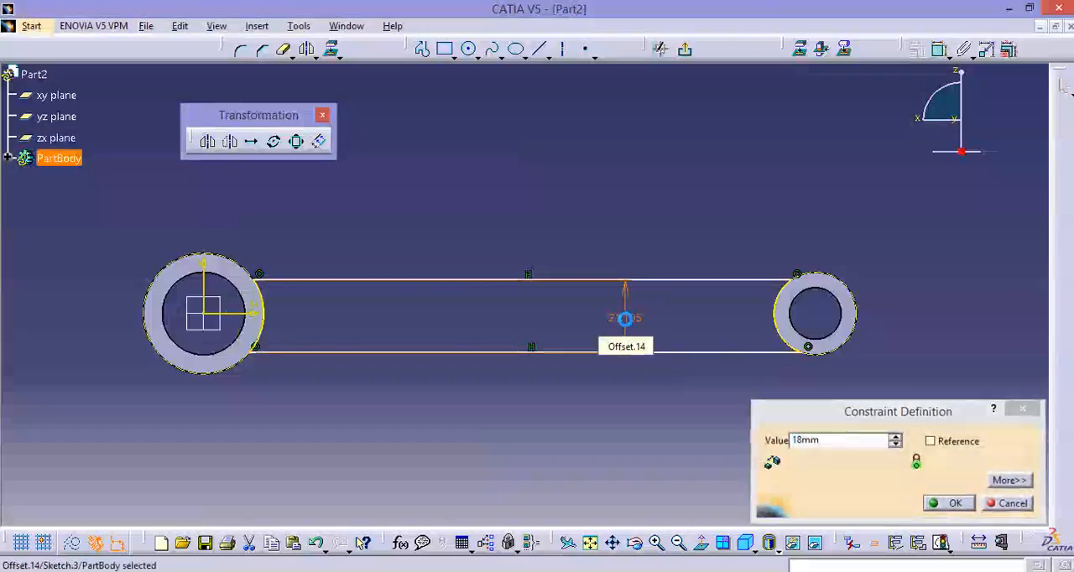
pyautogui.press('Return')
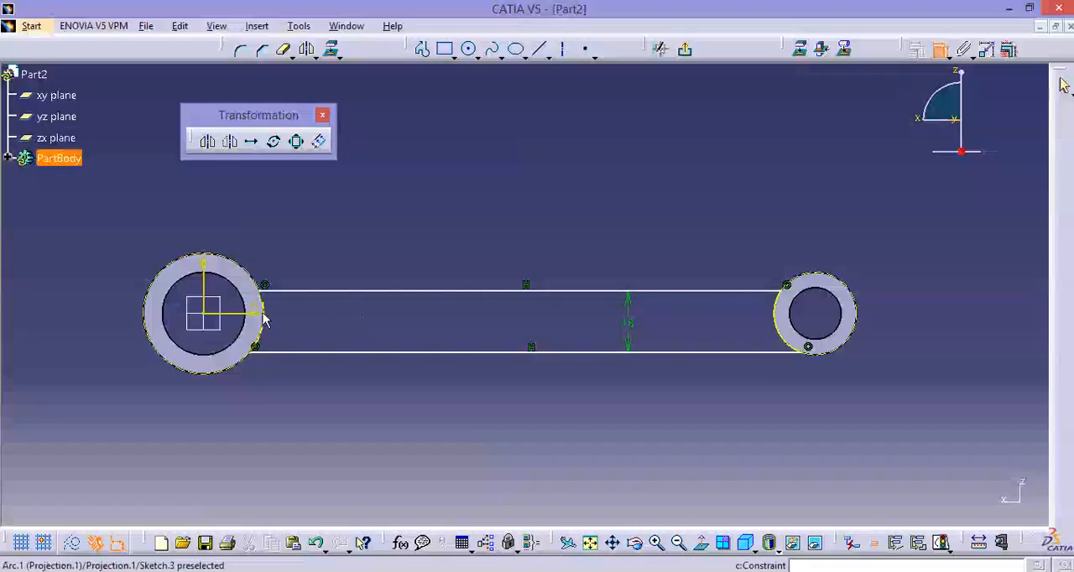
# Dimension the distance between the upper connecting line and the horizontal axis and set it to 9 mm.
pyautogui.click(329, 292)
pyautogui.click(330, 300)
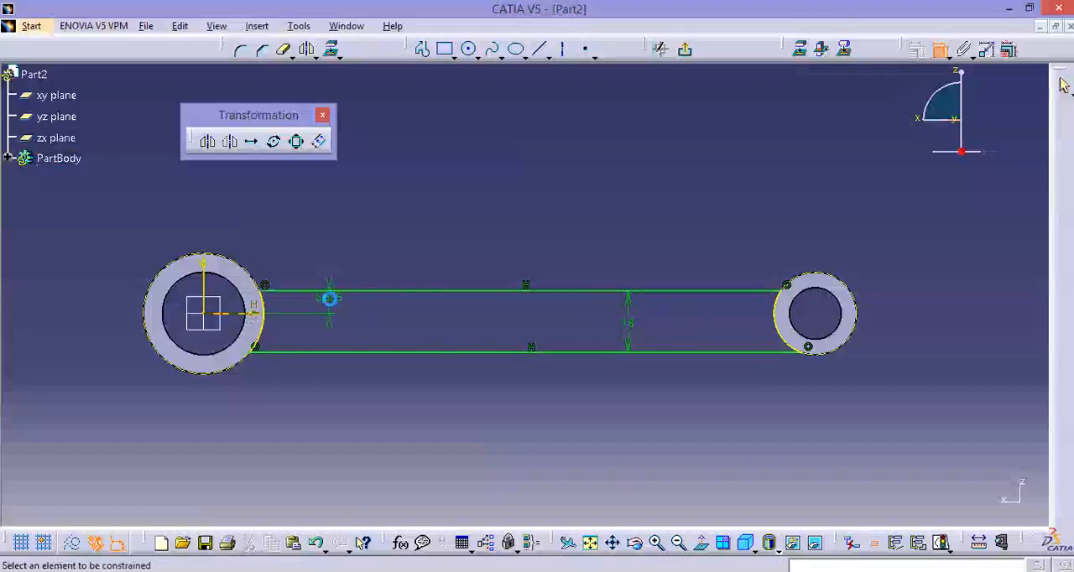
pyautogui.doubleClick(330, 299)
pyautogui.write('9')
pyautogui.press('Return')
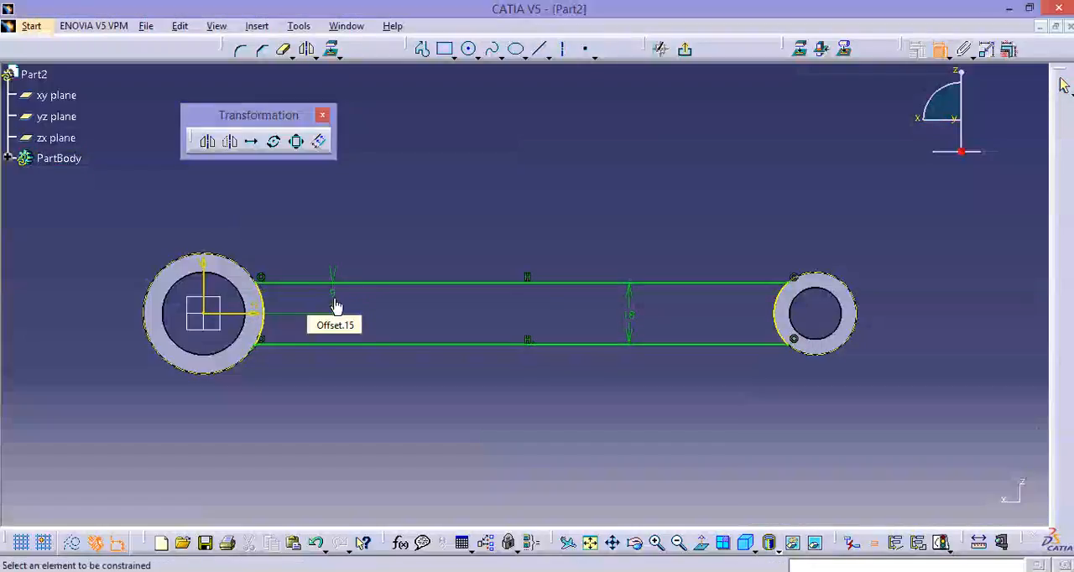
# Finish the sketch and pad the connecting profile 5 mm with mirrored extent.
pyautogui.click(685, 49)
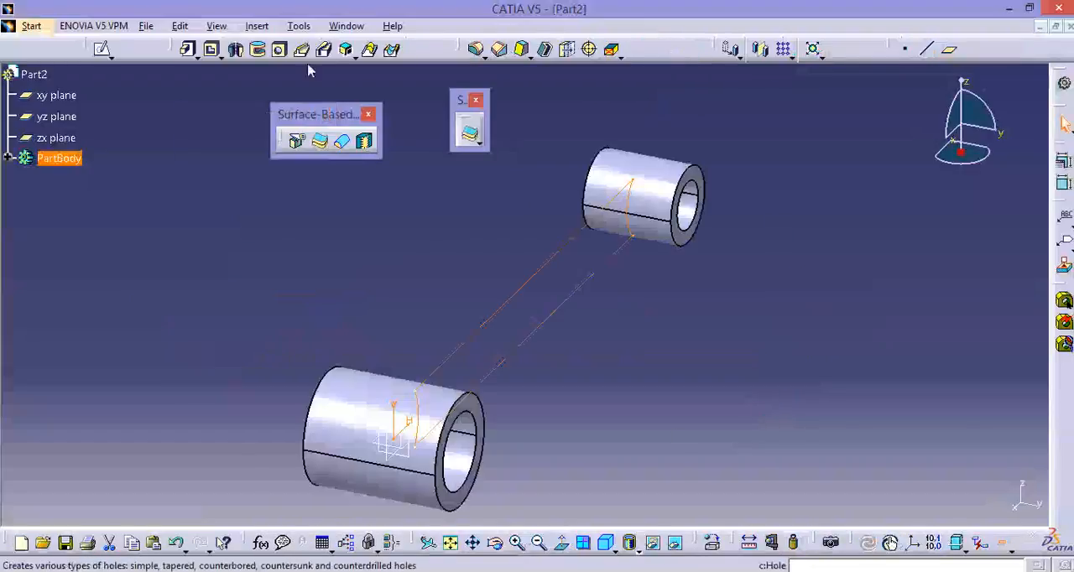
pyautogui.click(188, 49)
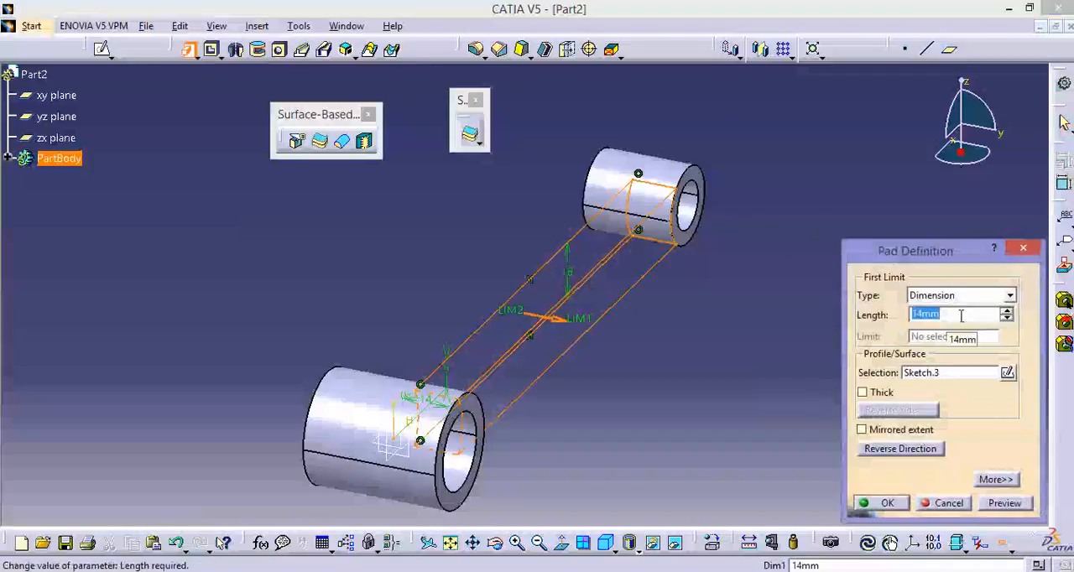
pyautogui.write('10')
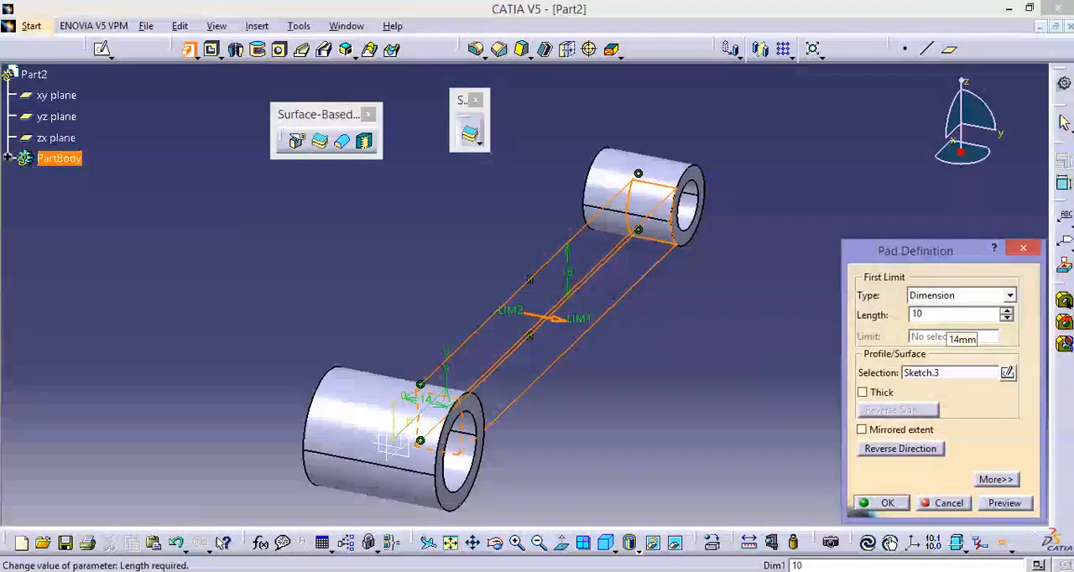
pyautogui.doubleClick(950, 316)
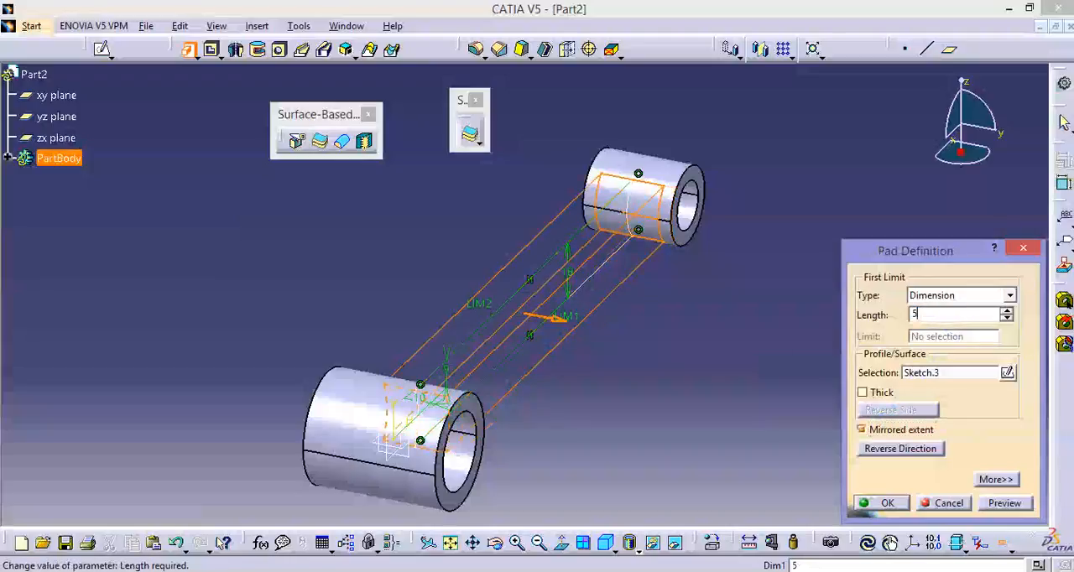
pyautogui.click(881, 503)
pyautogui.moveTo(763, 442); pyautogui.dragTo(587, 215, button='middle')
pyautogui.moveTo(655, 216)
pyautogui.mouseDown(button='middle')
pyautogui.moveTo(619, 275)
pyautogui.moveTo(669, 173)
pyautogui.moveTo(578, 225)
pyautogui.moveTo(647, 204)
pyautogui.mouseUp(button='middle')
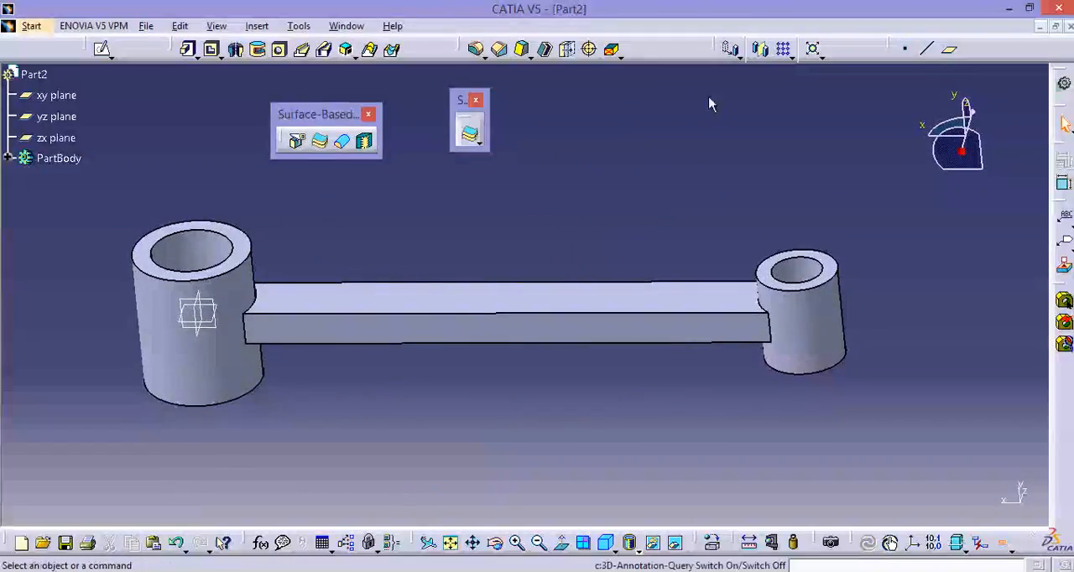
pyautogui.click(101, 48)
pyautogui.click(475, 304)
pyautogui.moveTo(538, 378); pyautogui.dragTo(569, 369, button='middle')
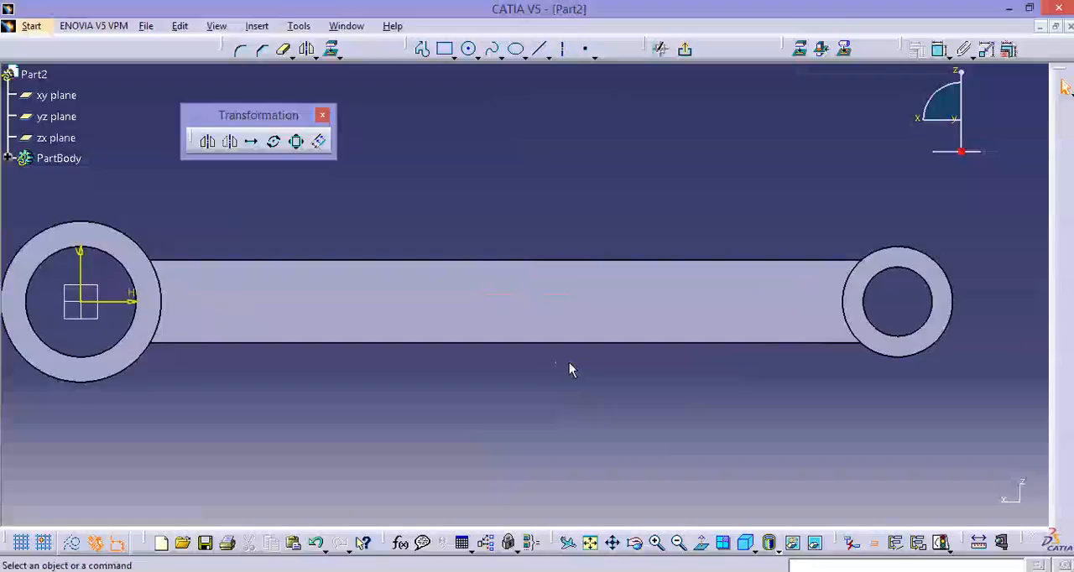
pyautogui.click(685, 49)
# Edit the connecting arm's pad and set its length to 9 mm, keeping mirrored extent.
pyautogui.doubleClick(657, 332)
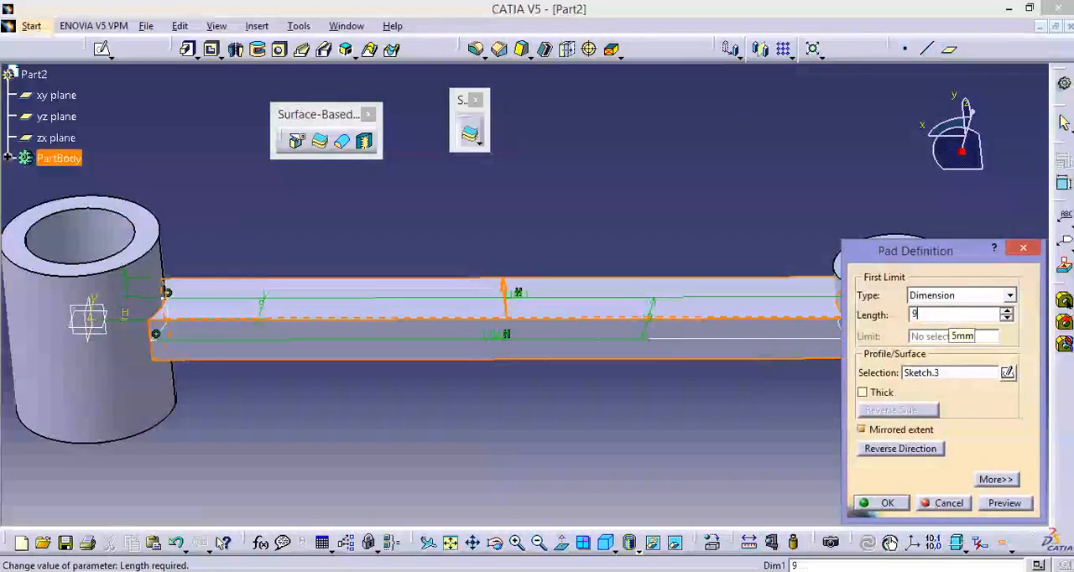
pyautogui.write('9')
pyautogui.press('Return')
pyautogui.click(1005, 503)
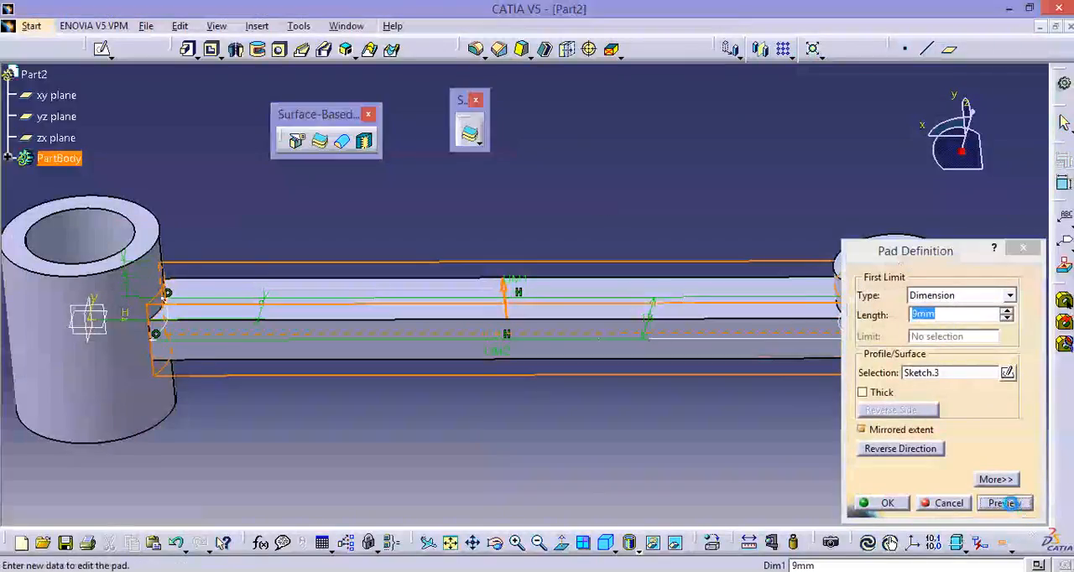
pyautogui.click(881, 502)
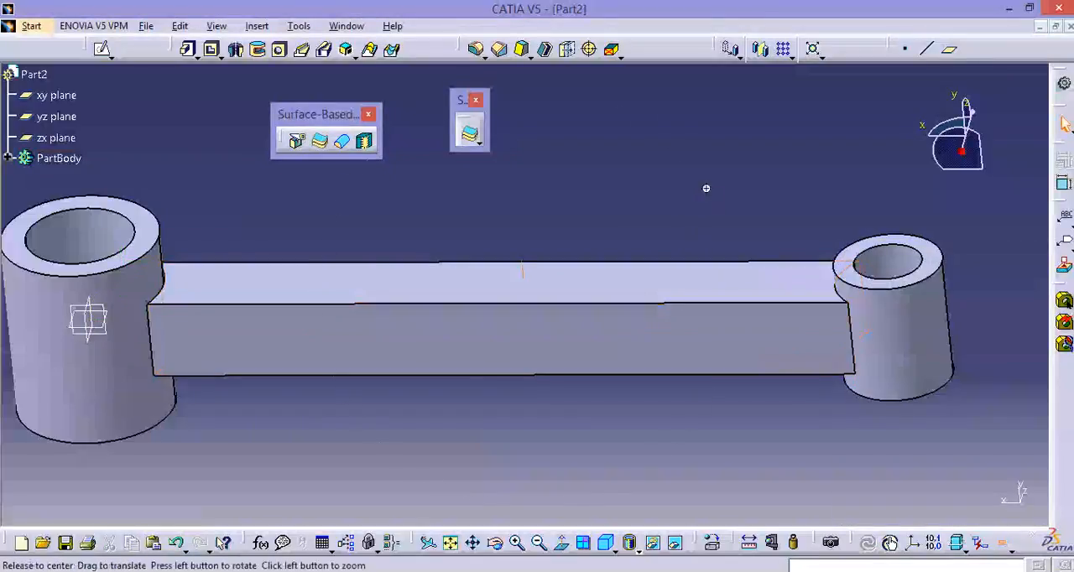
# Sketch a horizontal elongated hole along the middle of the arm's upper face, about 115 mm between centres with about 3.9 mm radius.
pyautogui.moveTo(706, 188); pyautogui.dragTo(828, 219, button='middle')
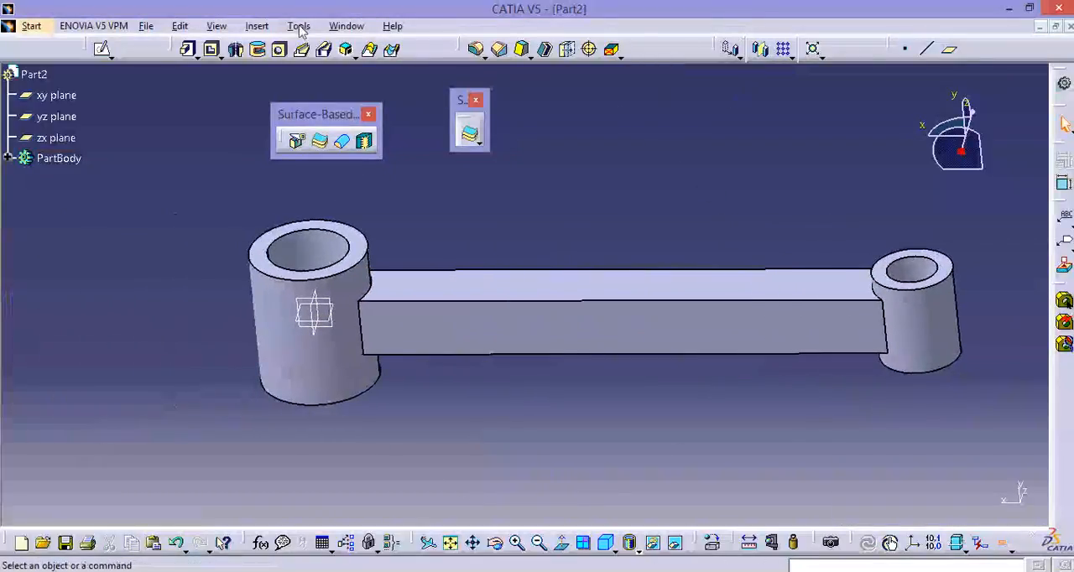
pyautogui.click(102, 49)
pyautogui.click(514, 278)
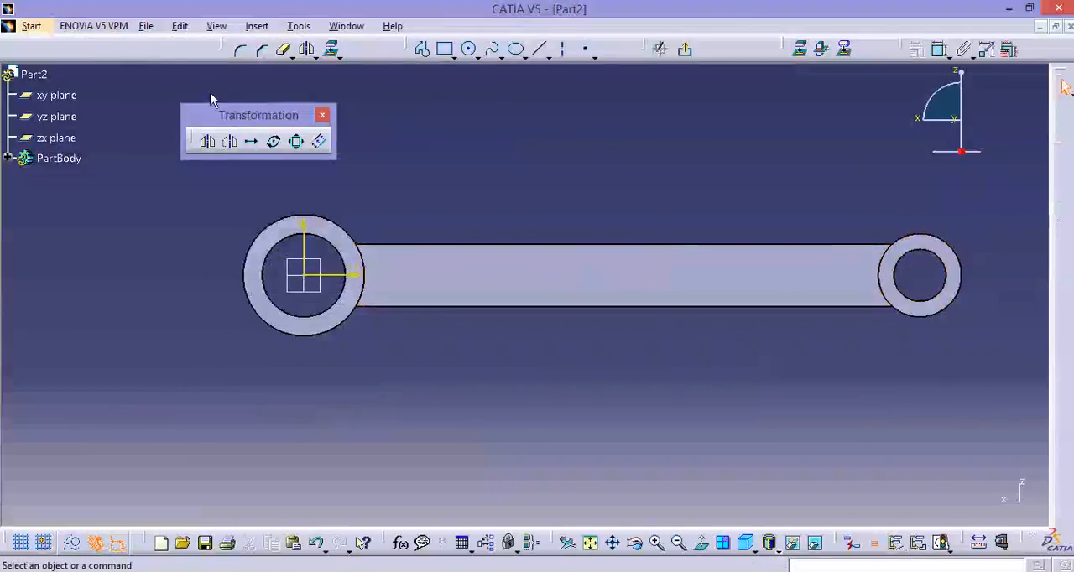
pyautogui.click(477, 56)
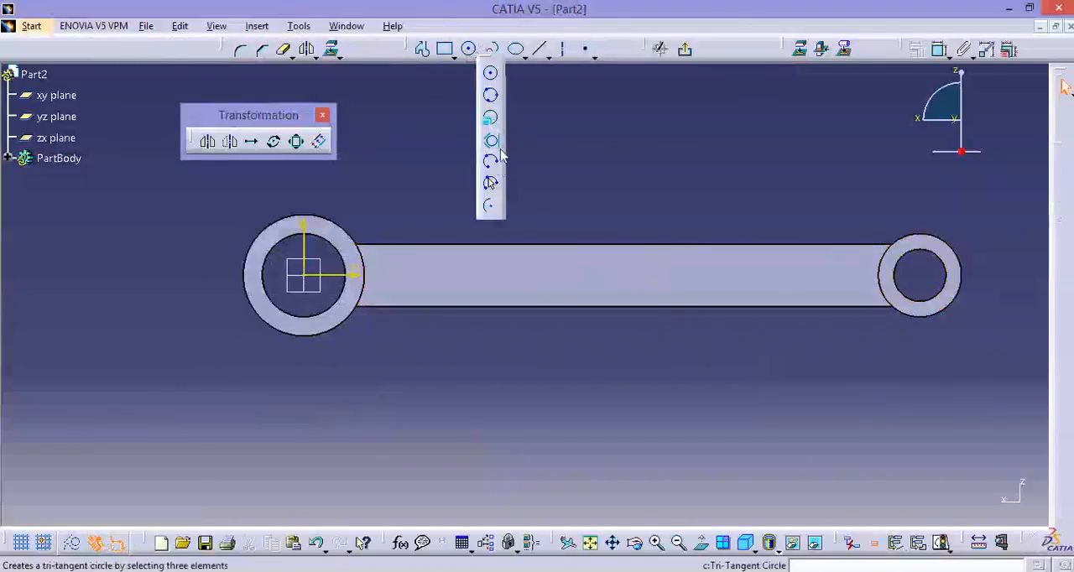
pyautogui.click(455, 57)
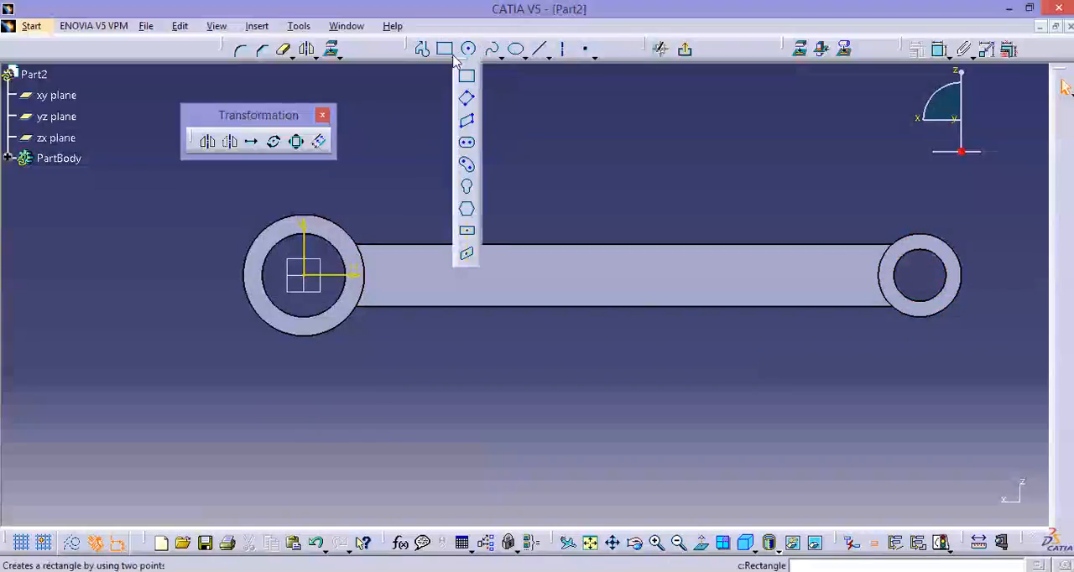
pyautogui.click(469, 169)
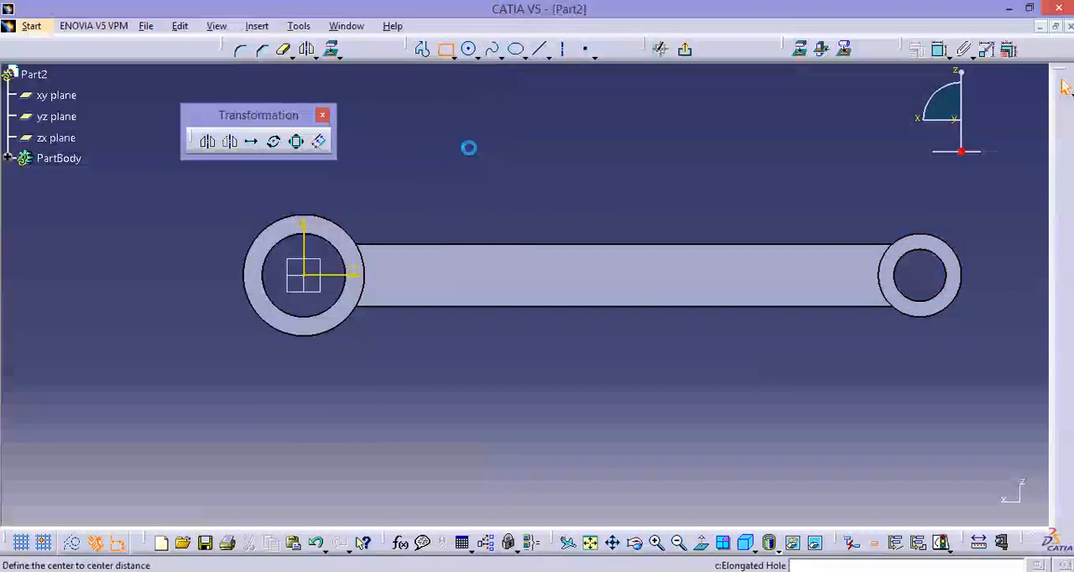
pyautogui.click(435, 282)
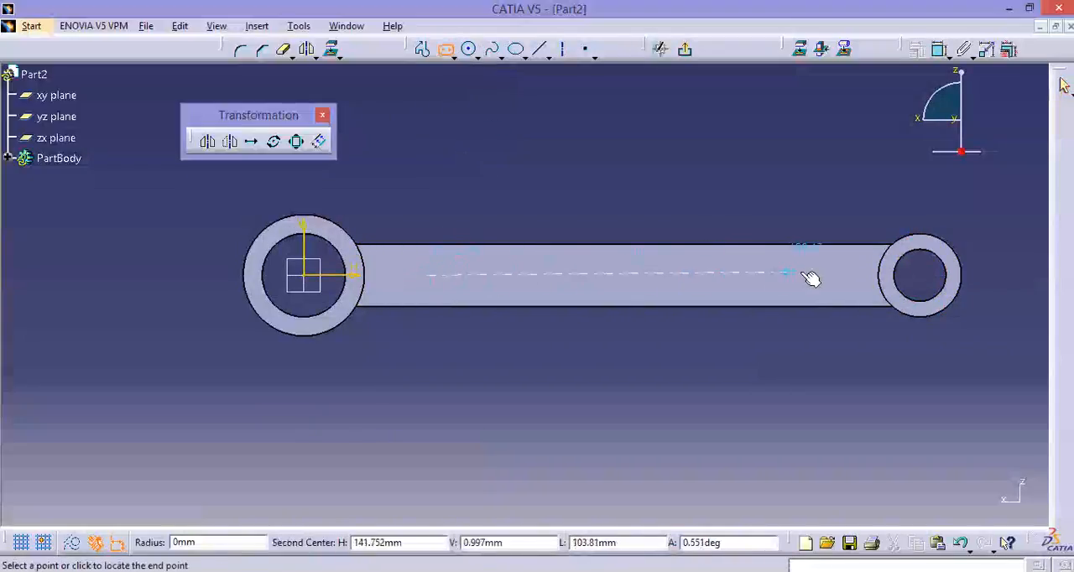
pyautogui.click(835, 284)
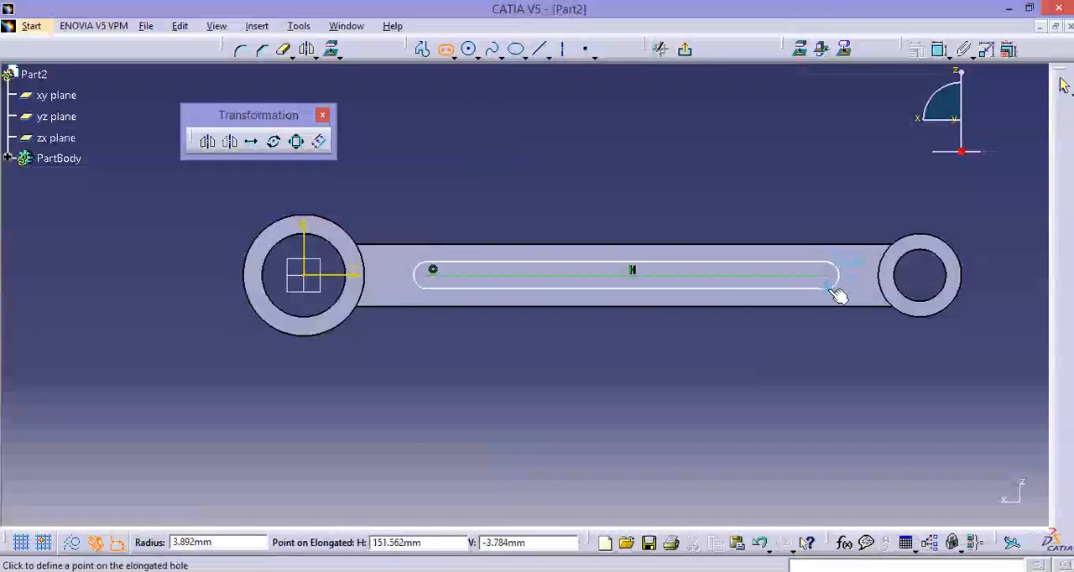
pyautogui.click(838, 294)
# Dimension the elongated hole's centre-to-centre length and set it to 130 mm.
pyautogui.click(939, 48)
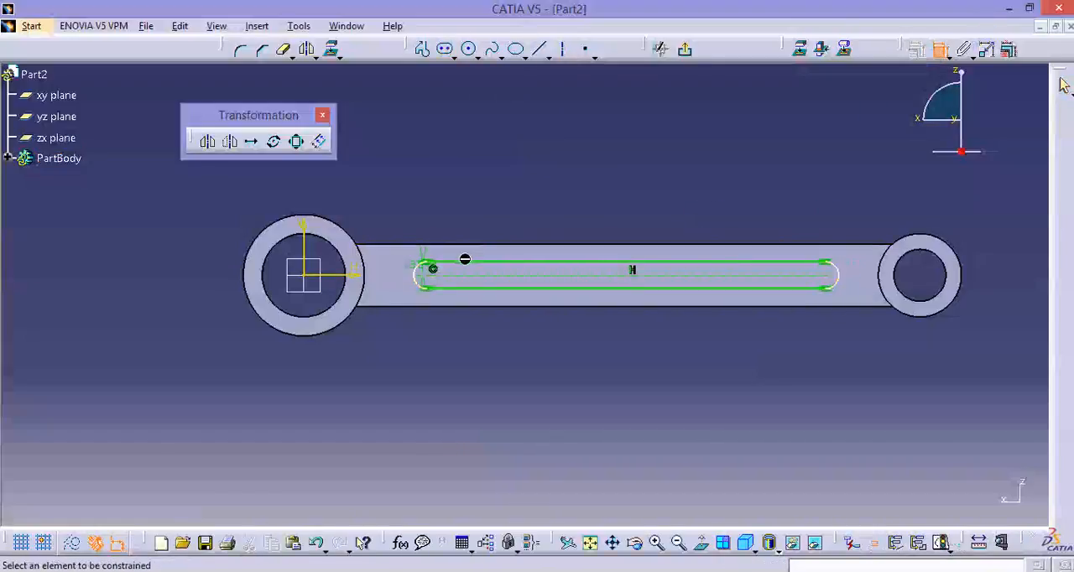
pyautogui.click(483, 272)
pyautogui.click(506, 207)
pyautogui.doubleClick(503, 199)
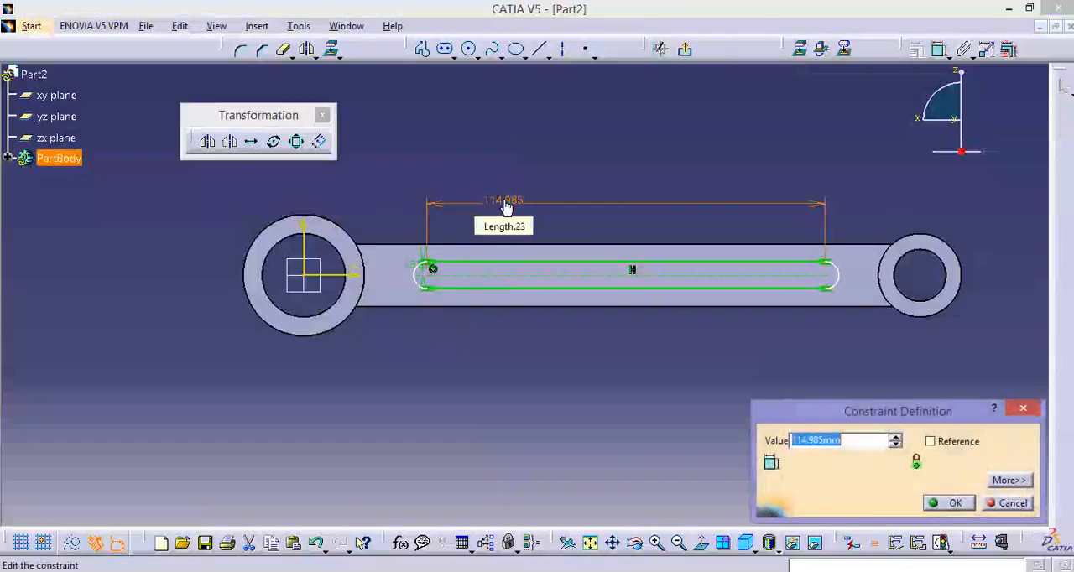
pyautogui.write('130')
pyautogui.press('Return')
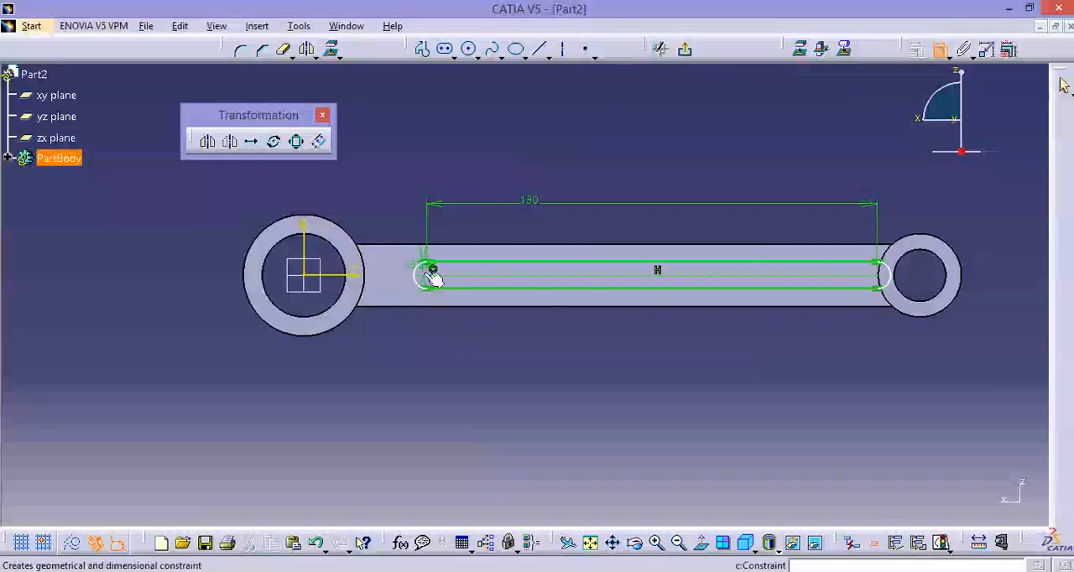
# Dimension the distance from the vertical axis to the elongated hole's end centre nearest the larger boss and set it to 24 mm.
pyautogui.click(311, 243)
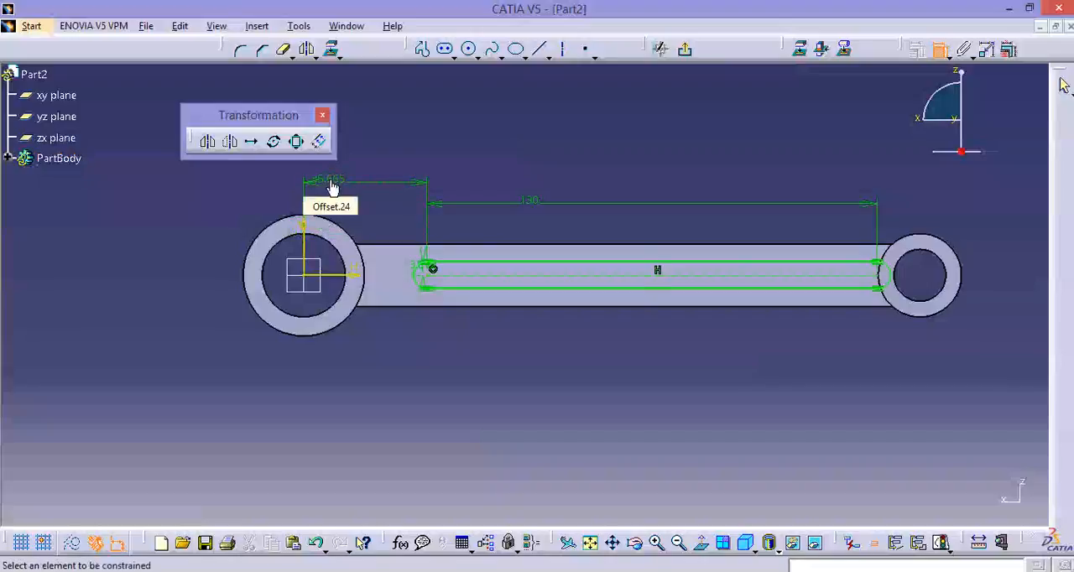
pyautogui.doubleClick(333, 185)
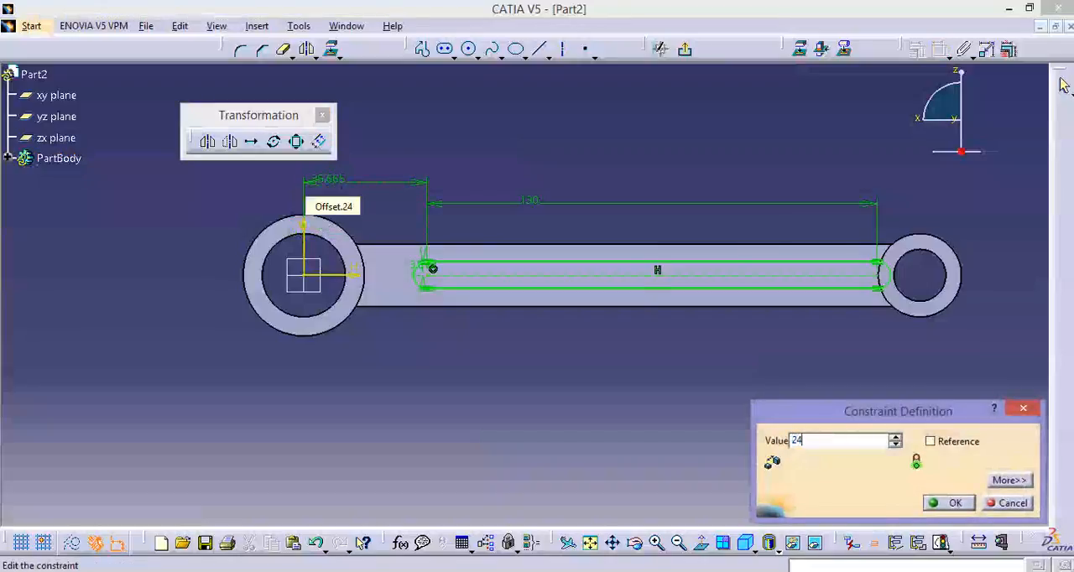
pyautogui.write('24')
pyautogui.press('Return')
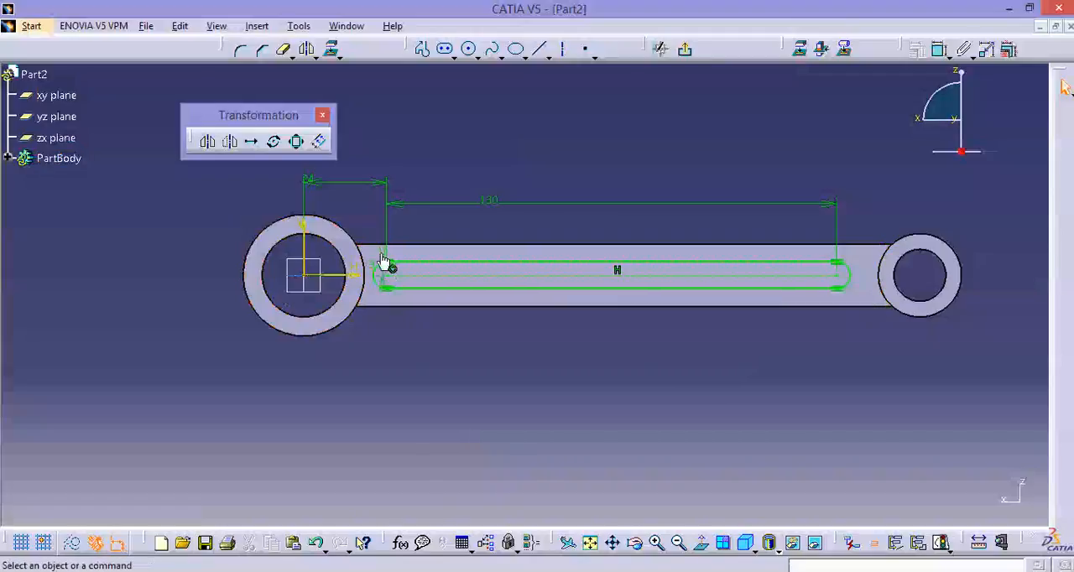
# Edit the elongated hole's radius dimension to make the slot wider.
pyautogui.moveTo(398, 314); pyautogui.dragTo(226, 247, button='middle')
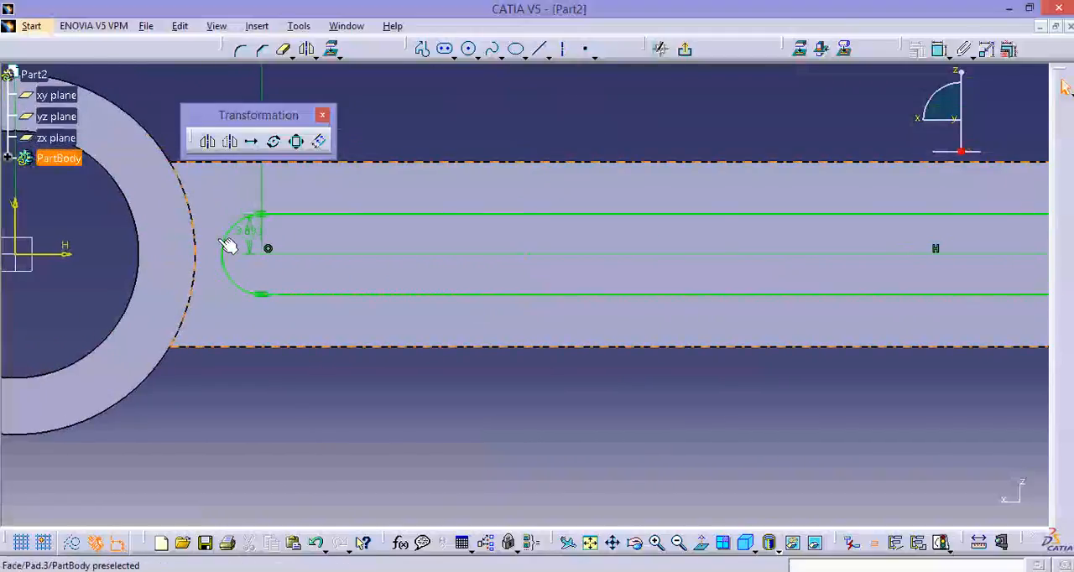
pyautogui.doubleClick(252, 233)
pyautogui.press('Return')
pyautogui.moveTo(267, 250); pyautogui.dragTo(614, 383, button='middle')
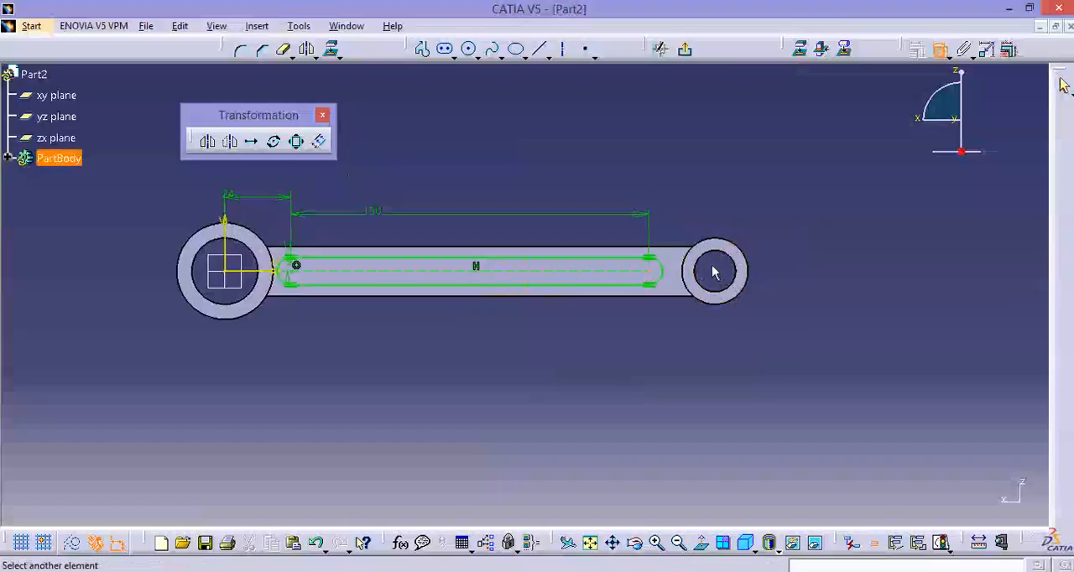
pyautogui.press('Escape')
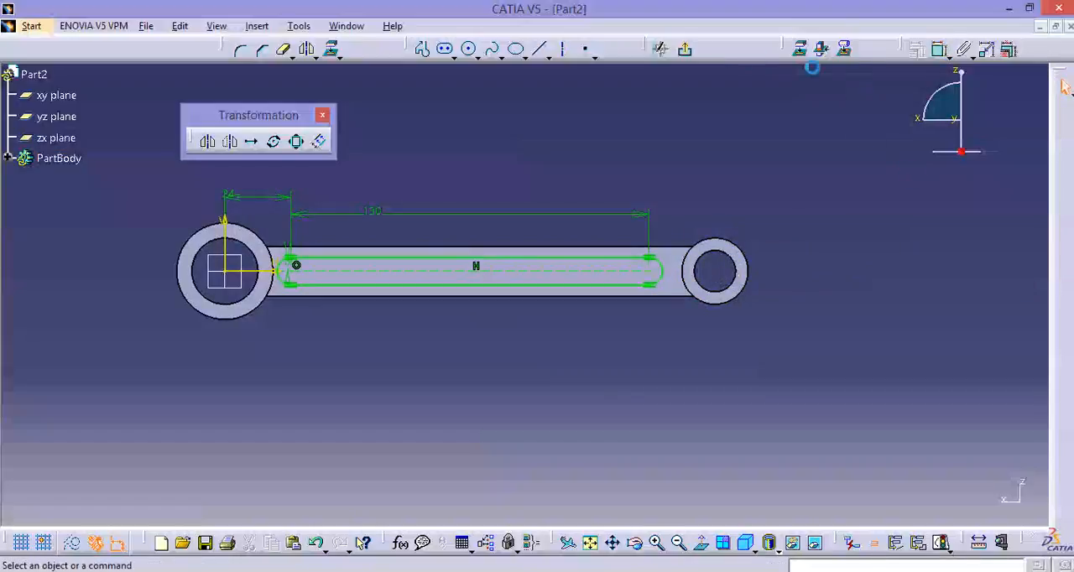
# Finish the sketch and cut the elongated hole profile into the arm as a pocket 6.5 mm deep.
pyautogui.click(687, 52)
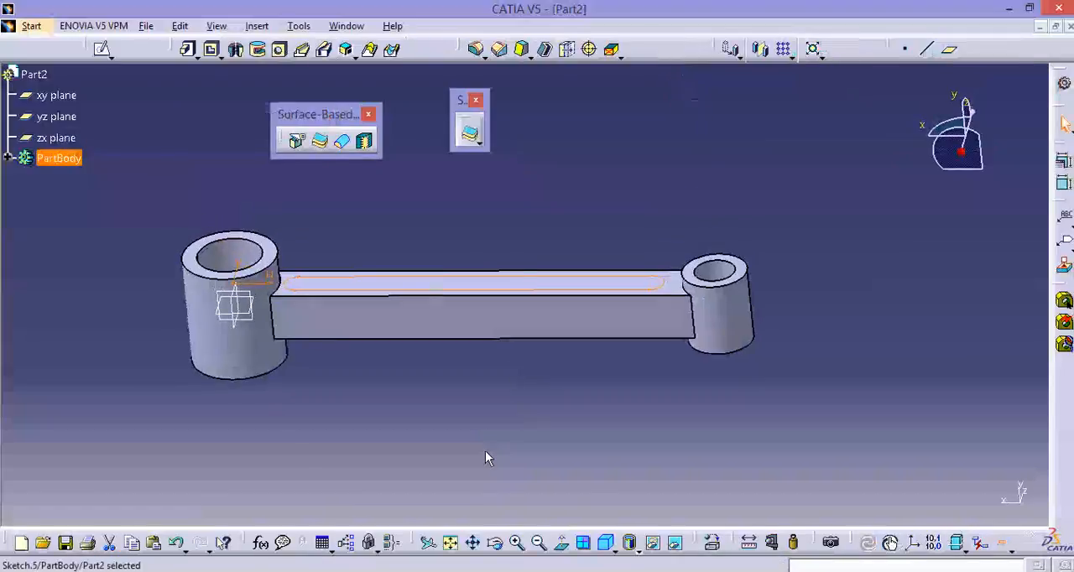
pyautogui.moveTo(488, 451); pyautogui.dragTo(434, 447, button='middle')
pyautogui.click(212, 51)
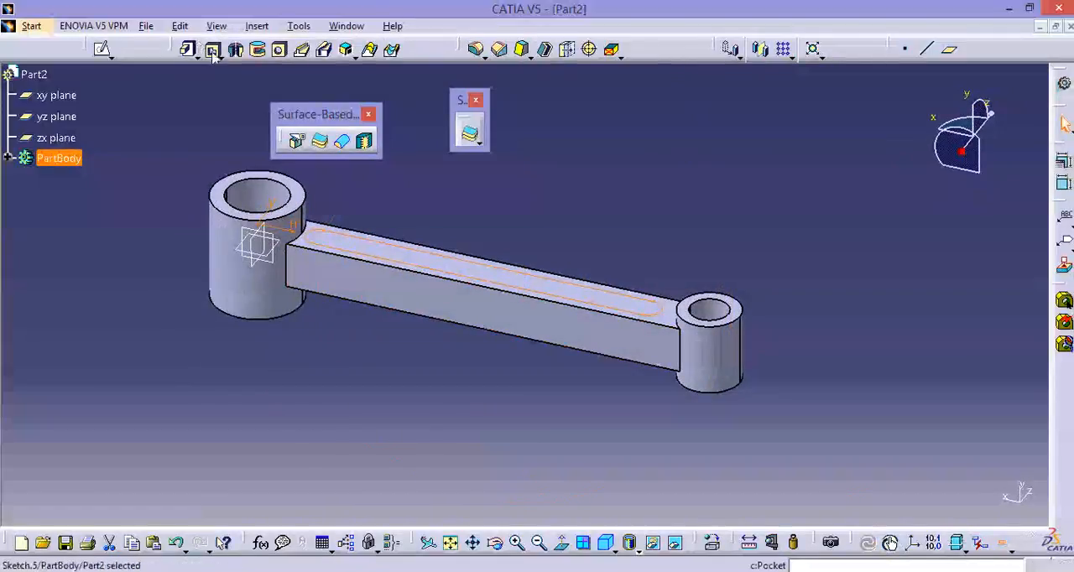
pyautogui.moveTo(467, 384)
pyautogui.keyDown('ctrl'); pyautogui.mouseDown(button='middle')
pyautogui.moveTo(480, 342)
pyautogui.moveTo(464, 372)
pyautogui.moveTo(476, 387)
pyautogui.mouseUp(button='middle'); pyautogui.keyUp('ctrl')
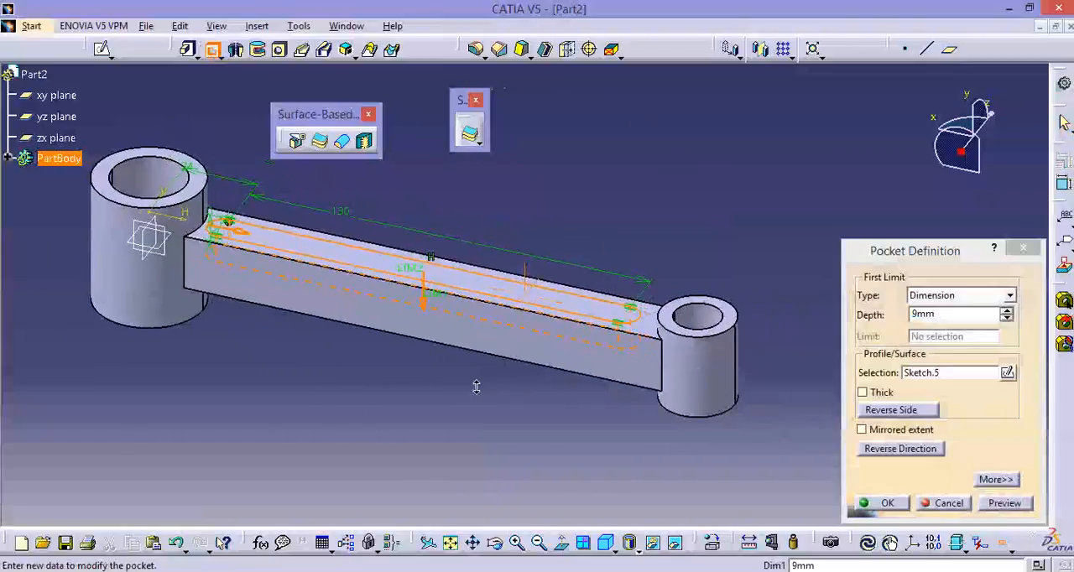
pyautogui.doubleClick(941, 314)
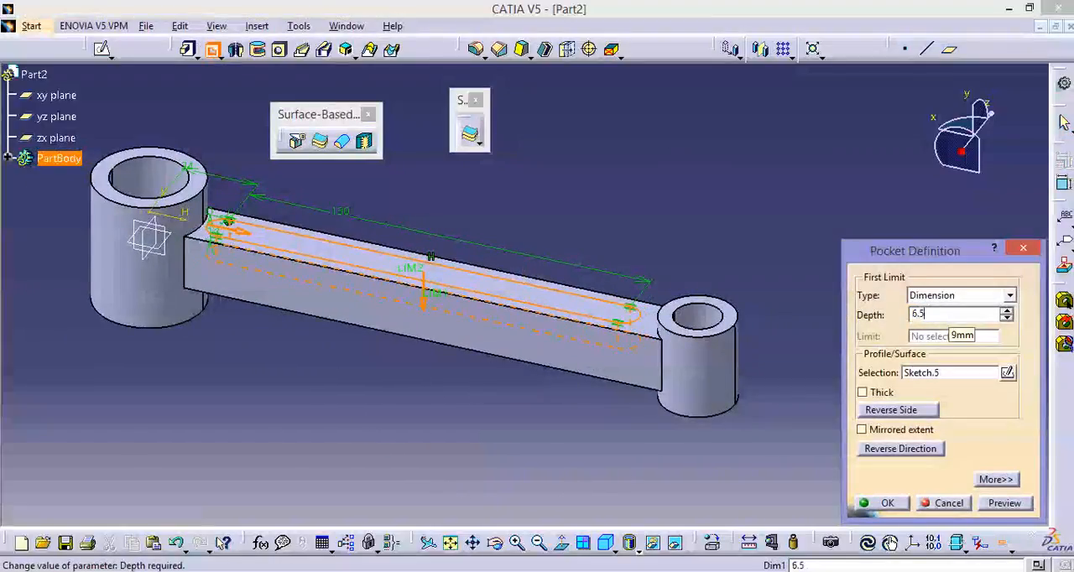
pyautogui.write('6.5')
pyautogui.click(1006, 507)
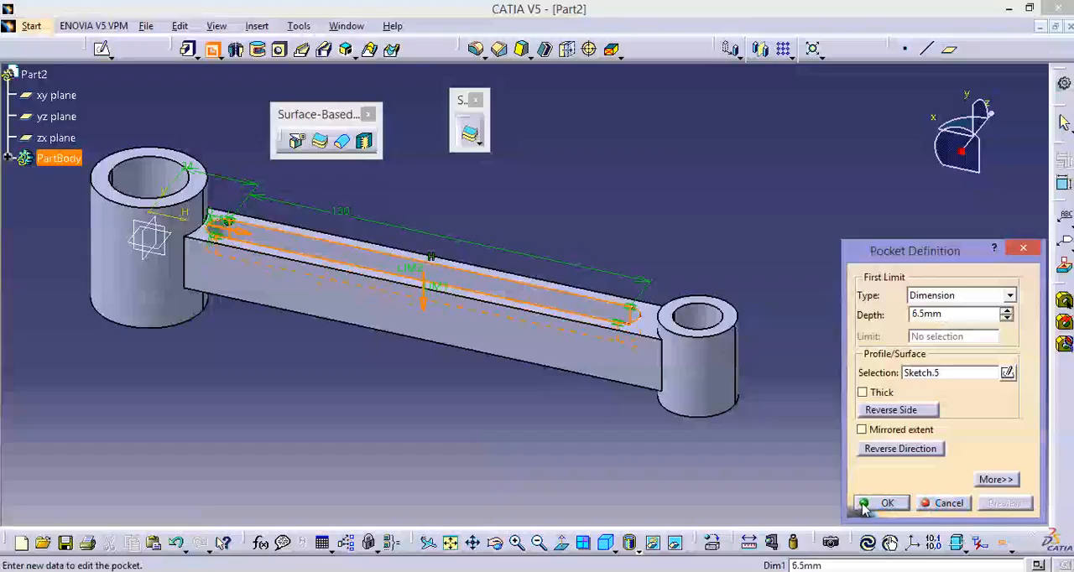
pyautogui.click(877, 504)
# Mirror the slot pocket about the zx plane onto the opposite face of the arm.
pyautogui.moveTo(815, 300); pyautogui.dragTo(763, 271, button='middle')
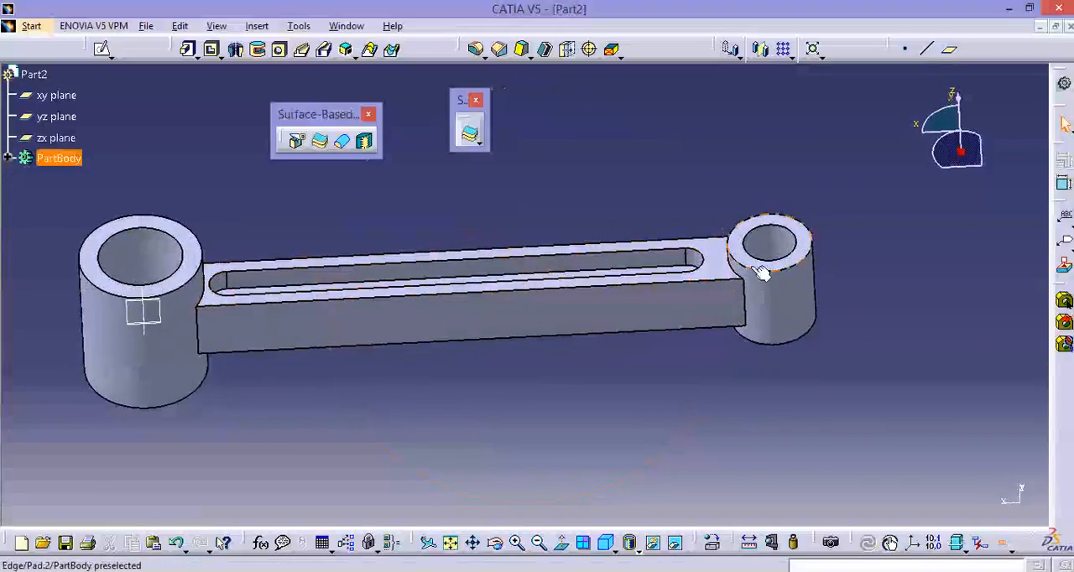
pyautogui.click(10, 159)
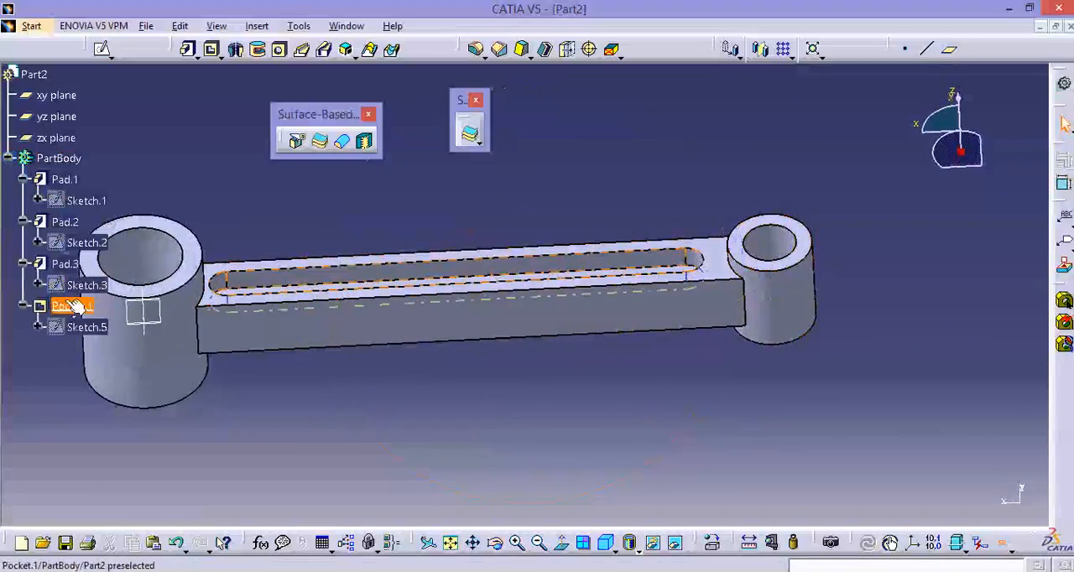
pyautogui.click(74, 306)
pyautogui.click(760, 48)
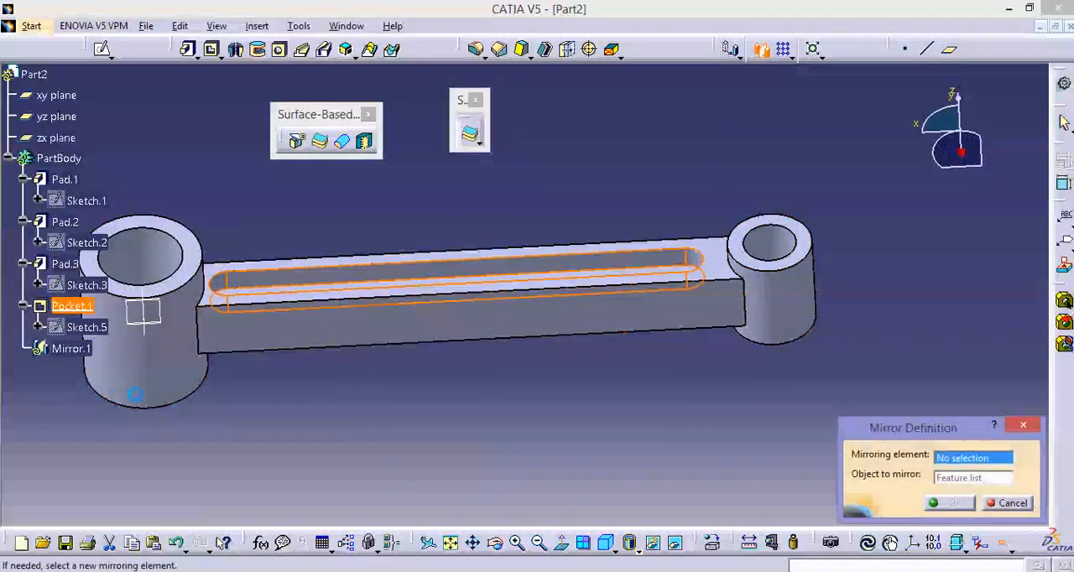
pyautogui.moveTo(282, 425); pyautogui.dragTo(474, 228, button='middle')
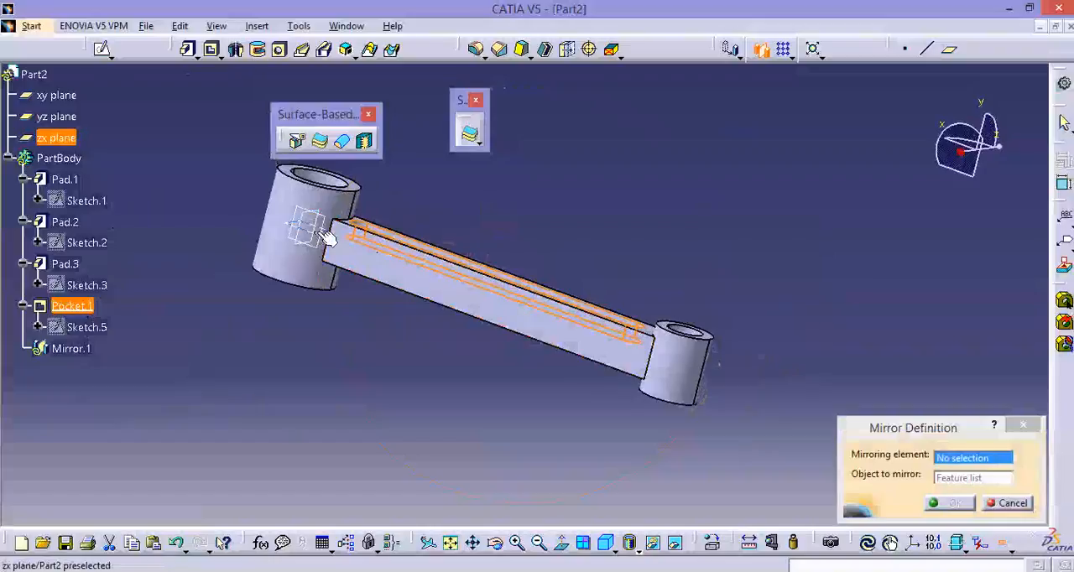
pyautogui.click(56, 138)
pyautogui.click(934, 505)
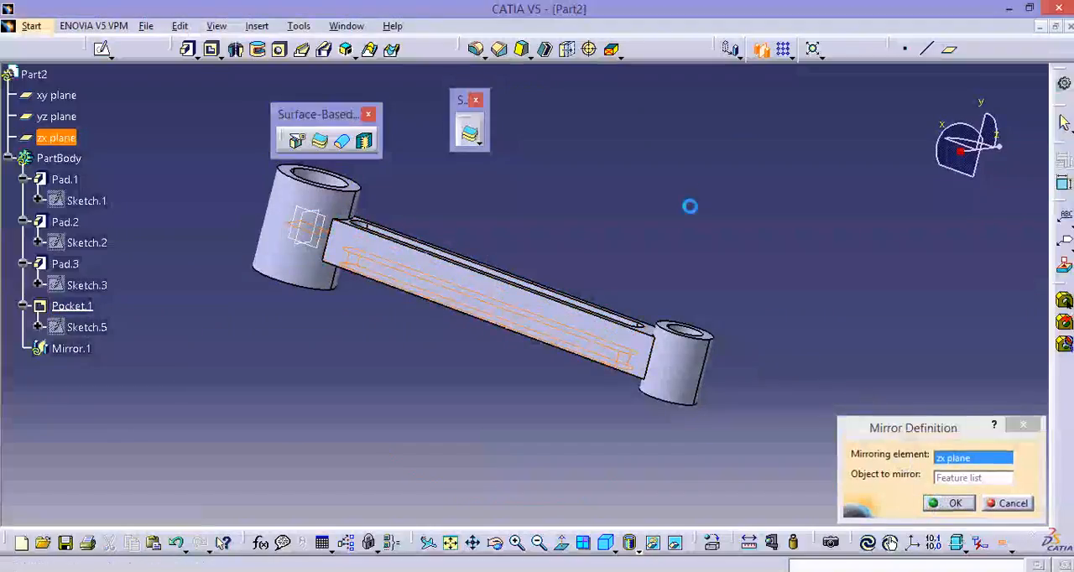
pyautogui.moveTo(475, 372); pyautogui.dragTo(573, 154, button='middle')
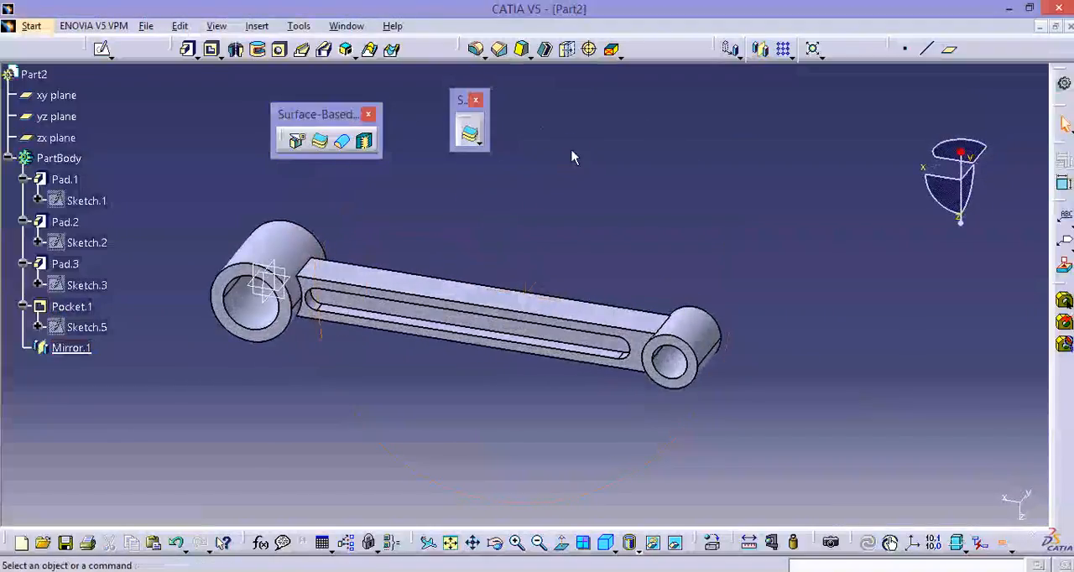